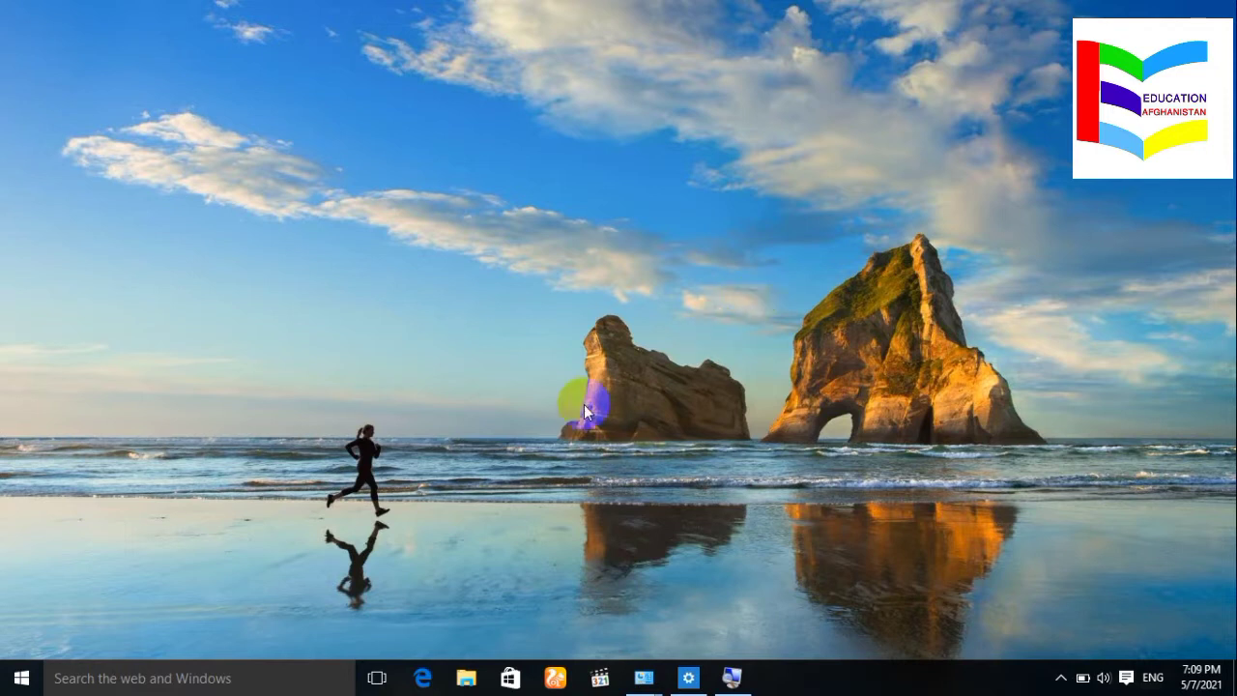
Step: Search Windows for the Control Panel, open it, and maximize its window
left_click(241, 680)
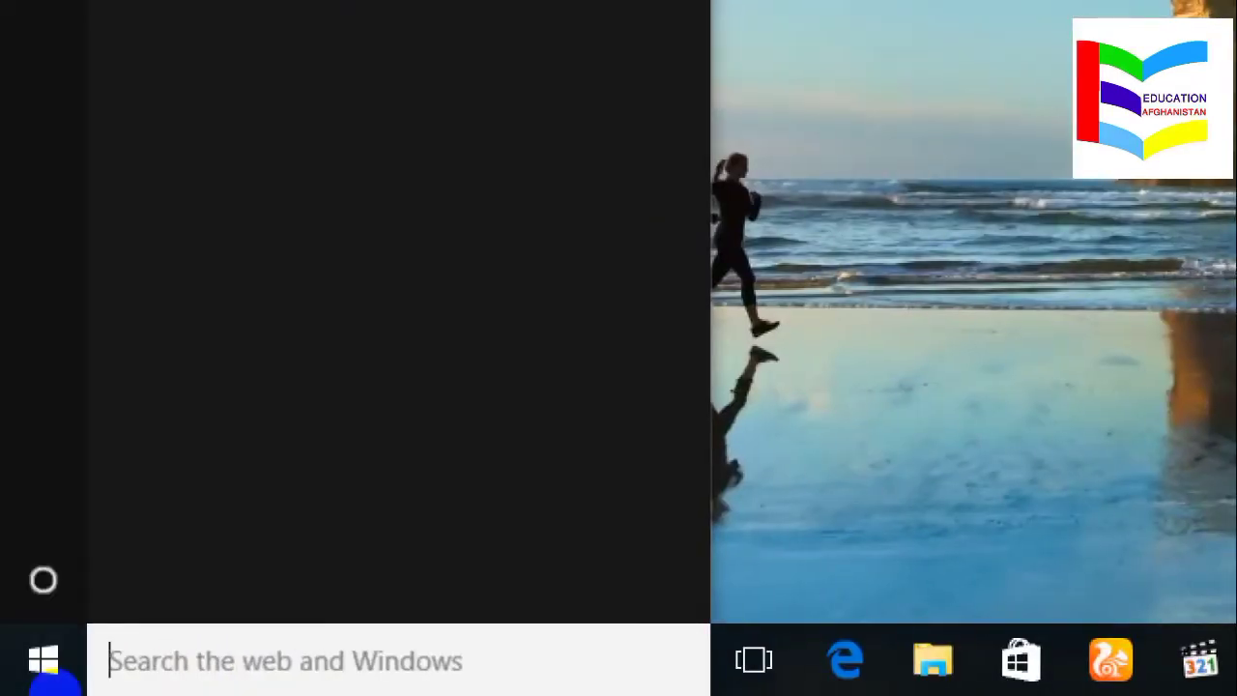
type("co")
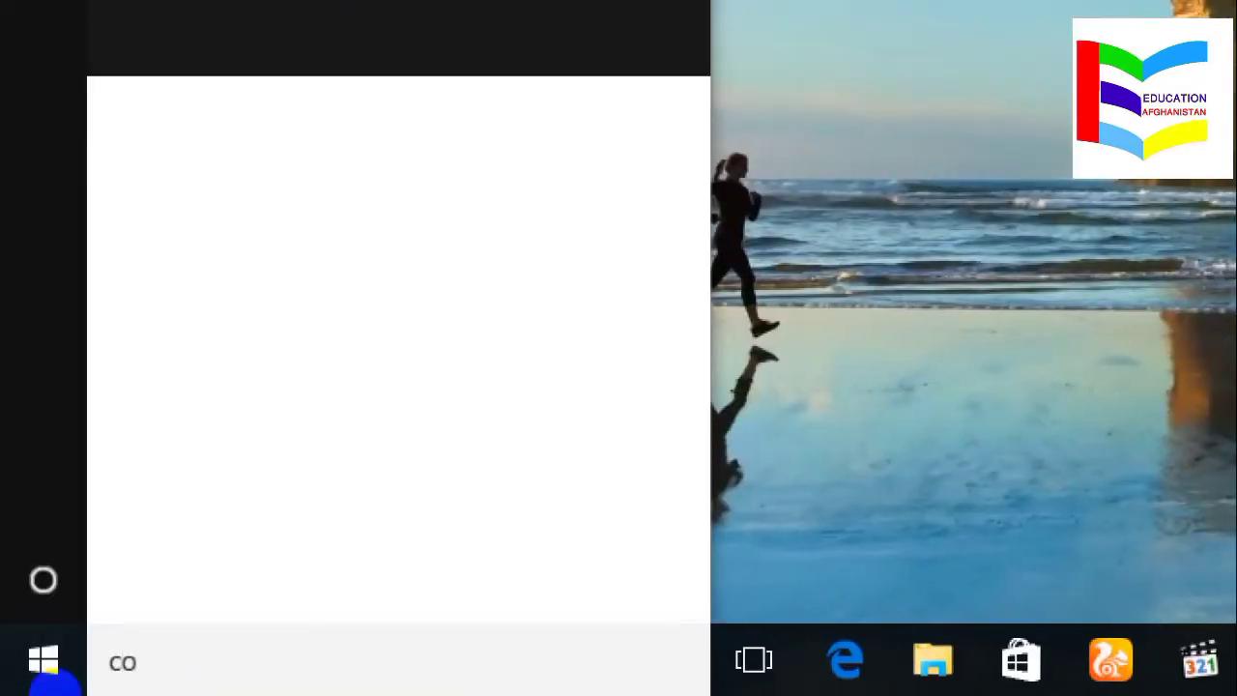
type("ntr")
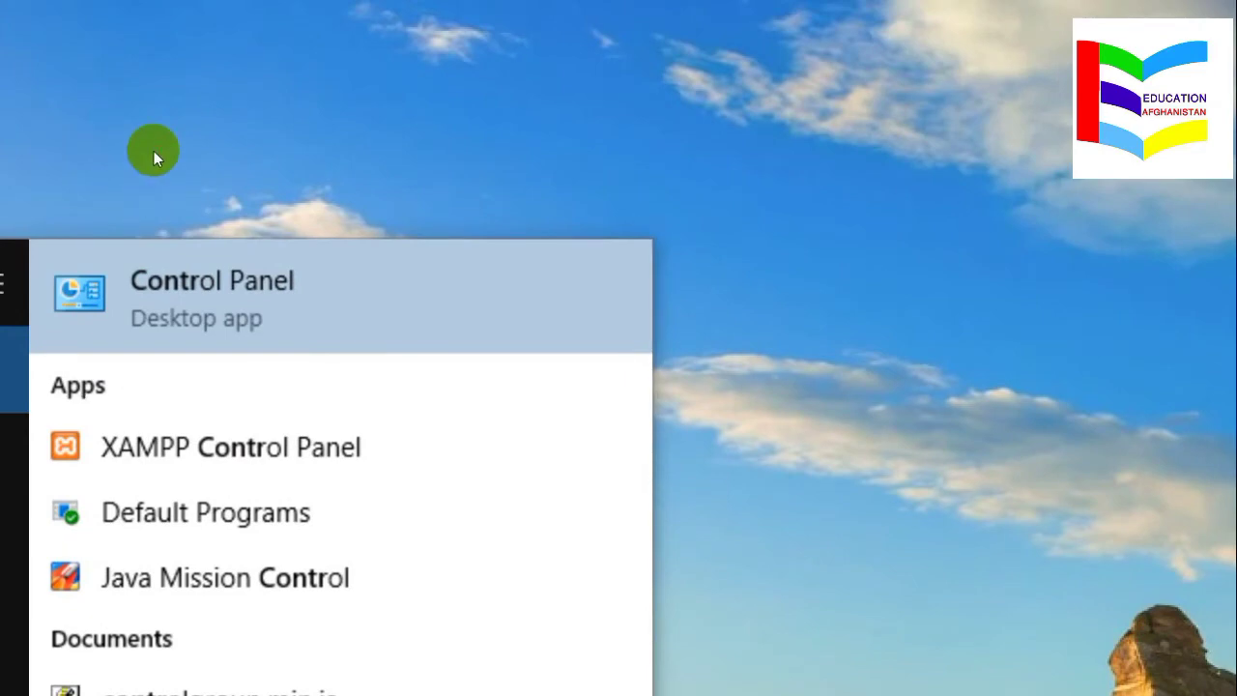
key("Return")
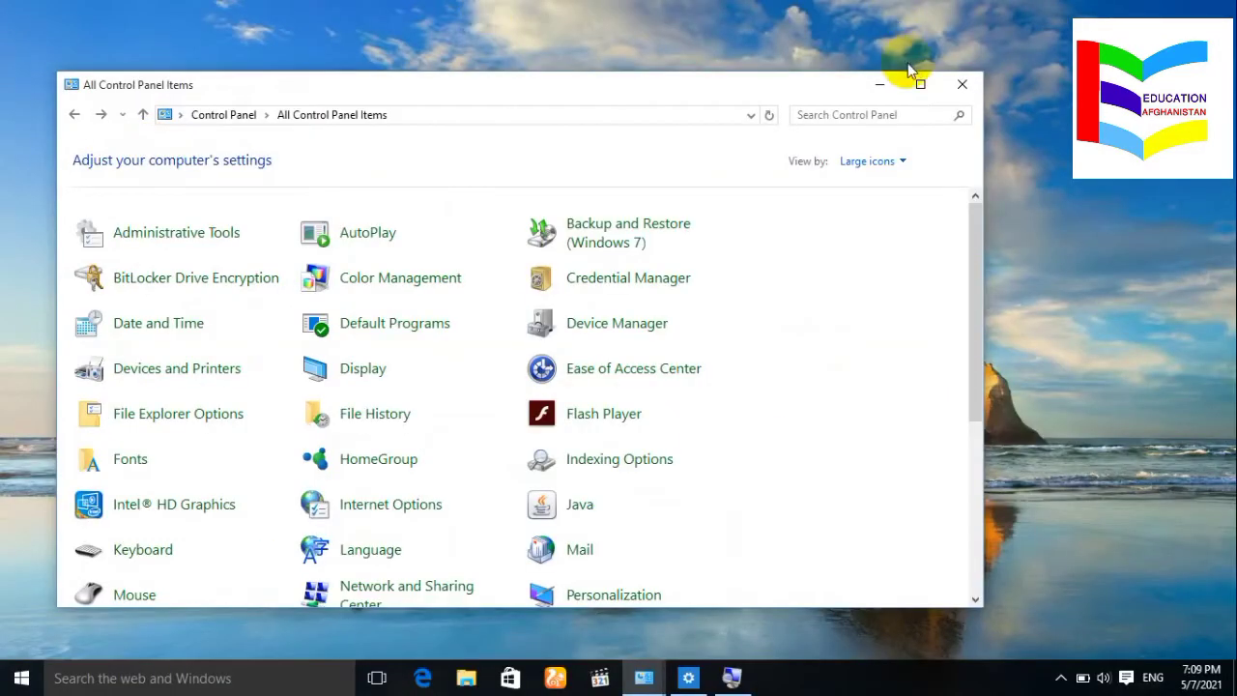
left_click(920, 84)
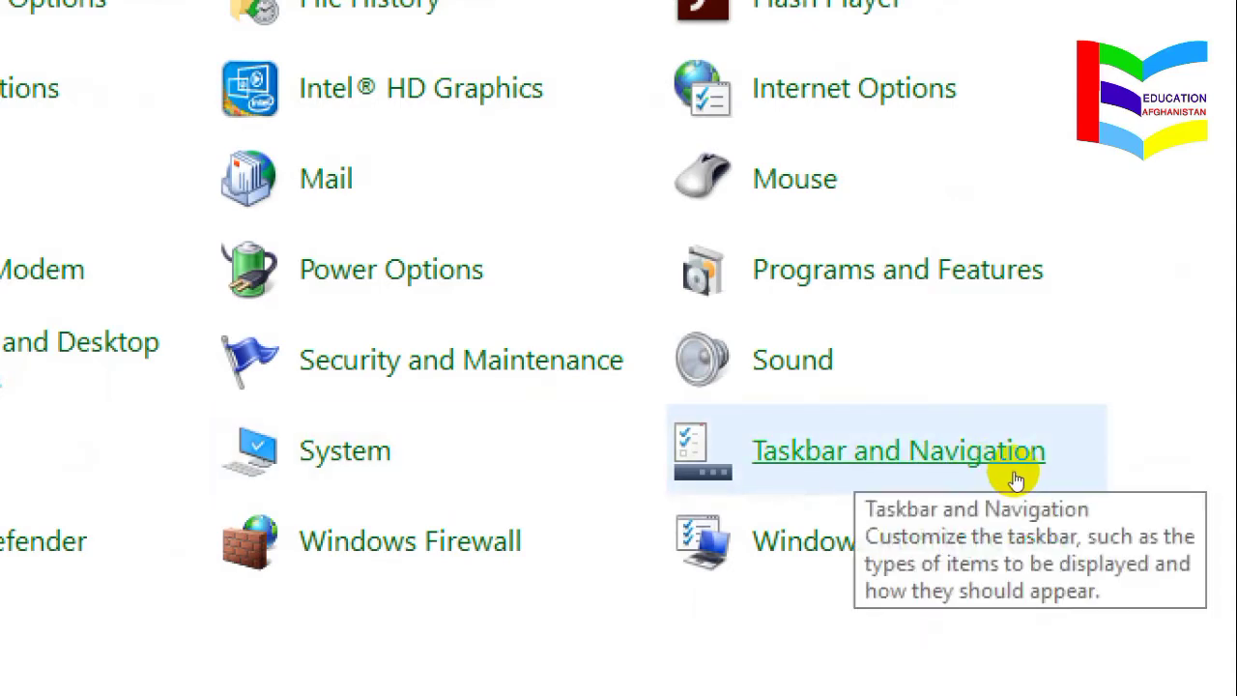
left_click(1014, 481)
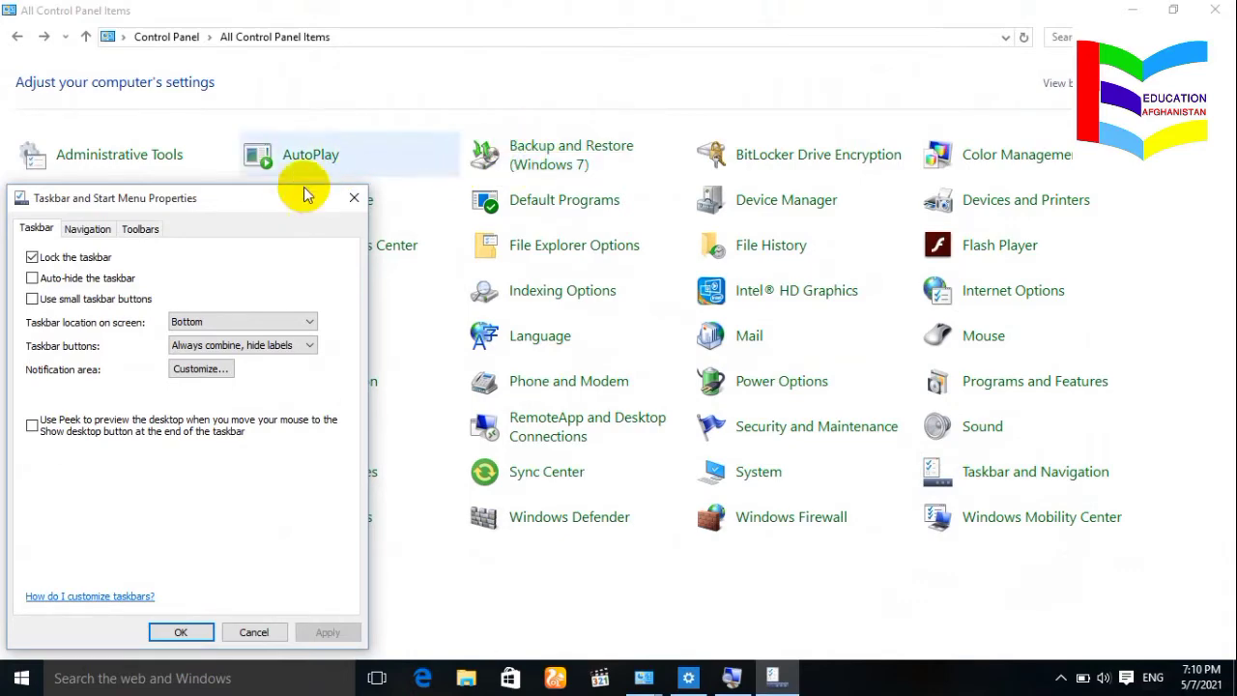
left_click_drag(267, 201, 653, 95)
left_click(744, 95)
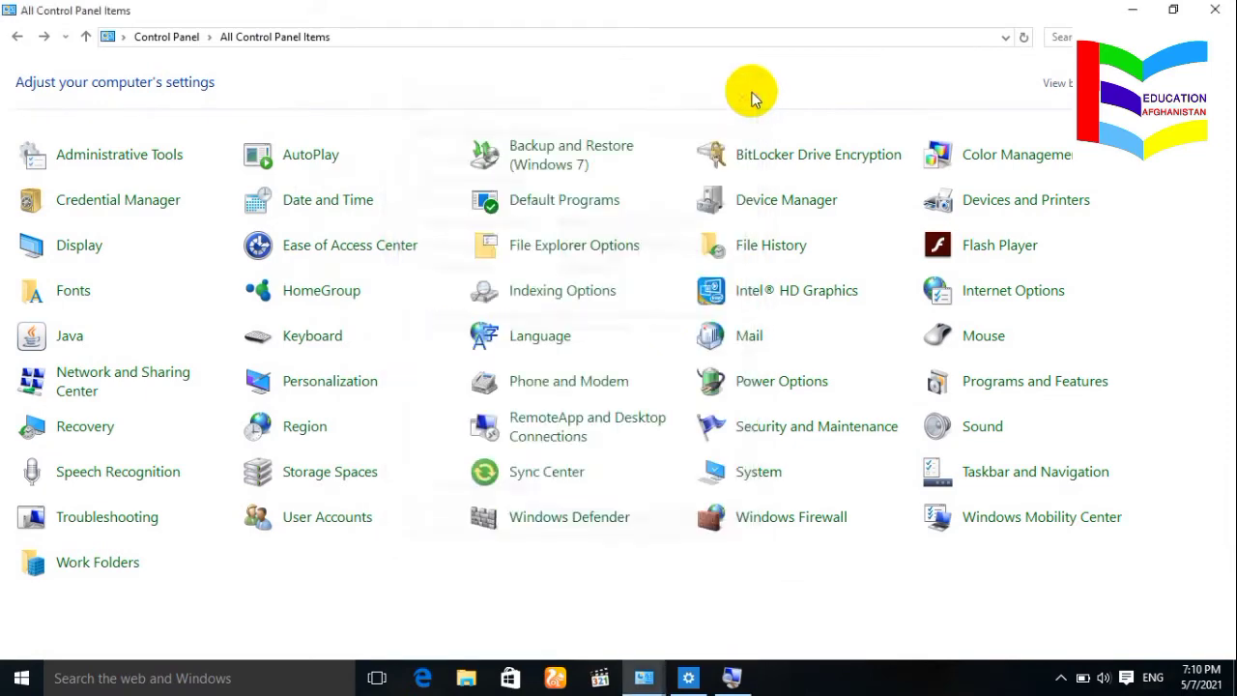
Step: Open the Taskbar and Navigation settings, turn off Lock the taskbar, and confirm the change
left_click(1034, 476)
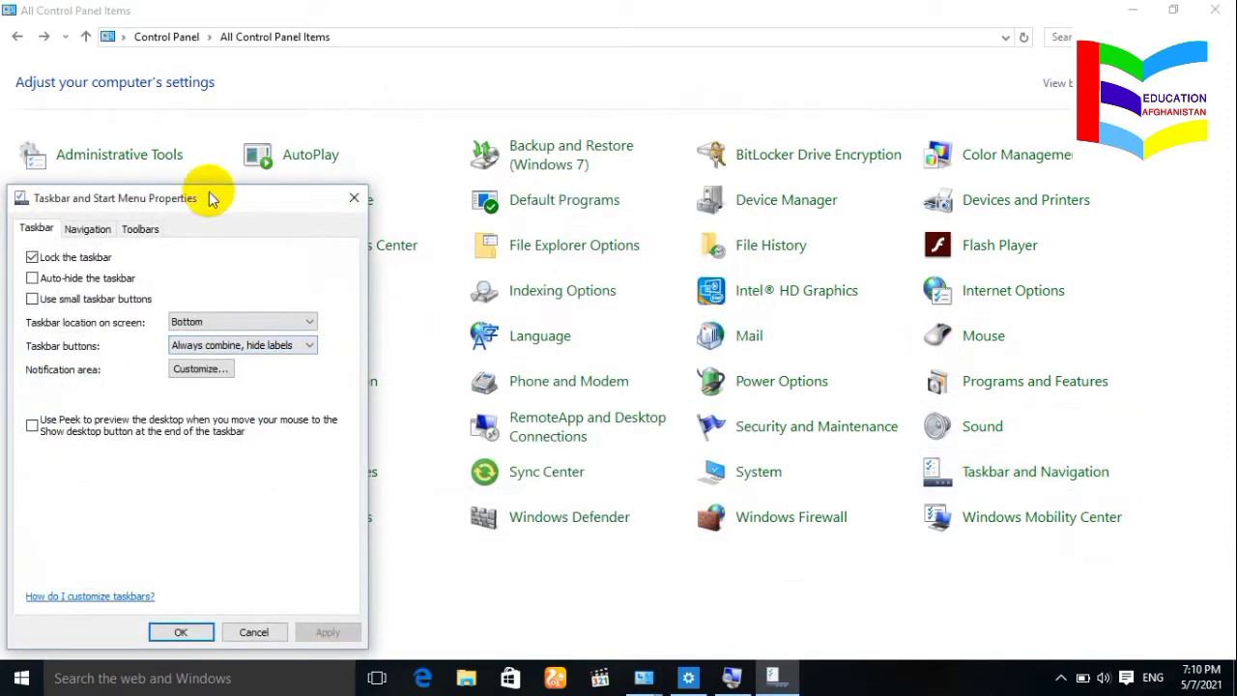
left_click_drag(210, 203, 583, 118)
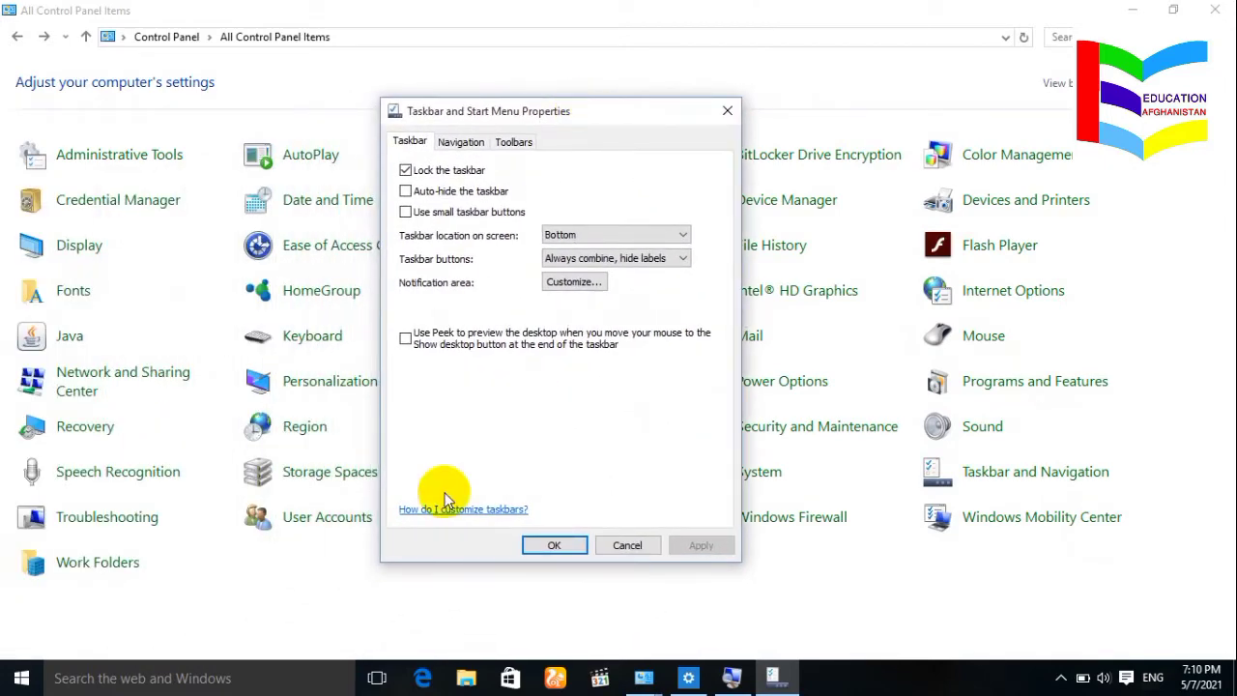
left_click(377, 678)
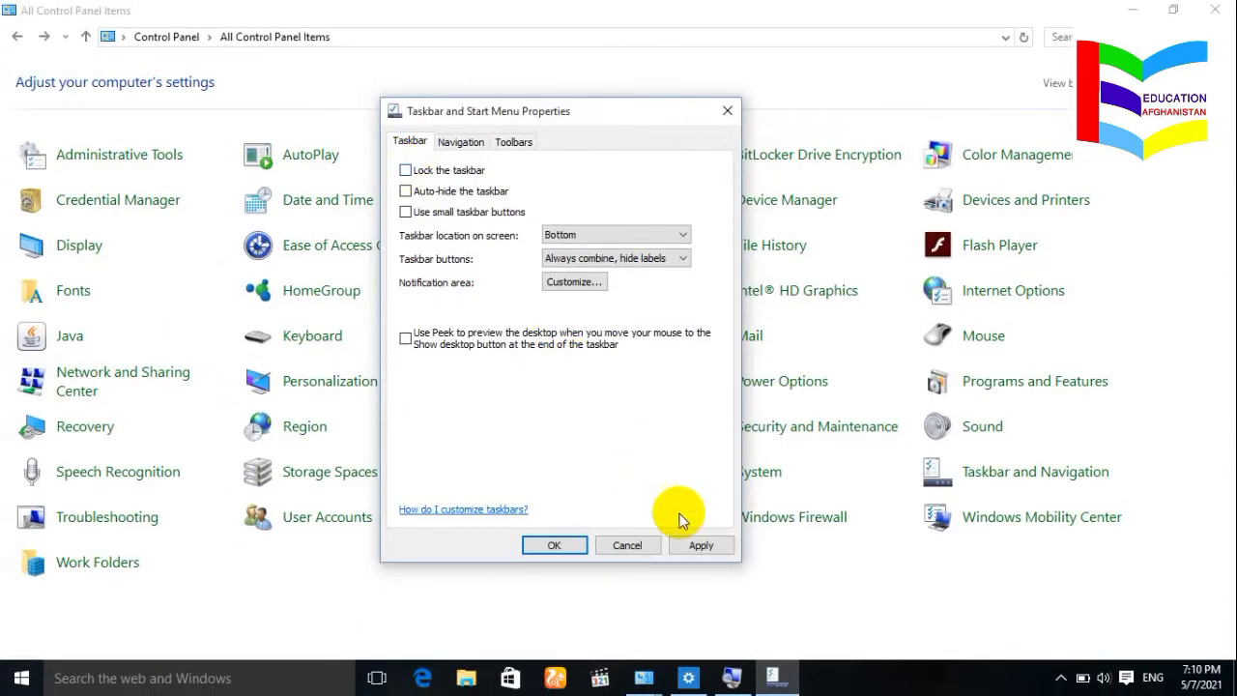
left_click(698, 546)
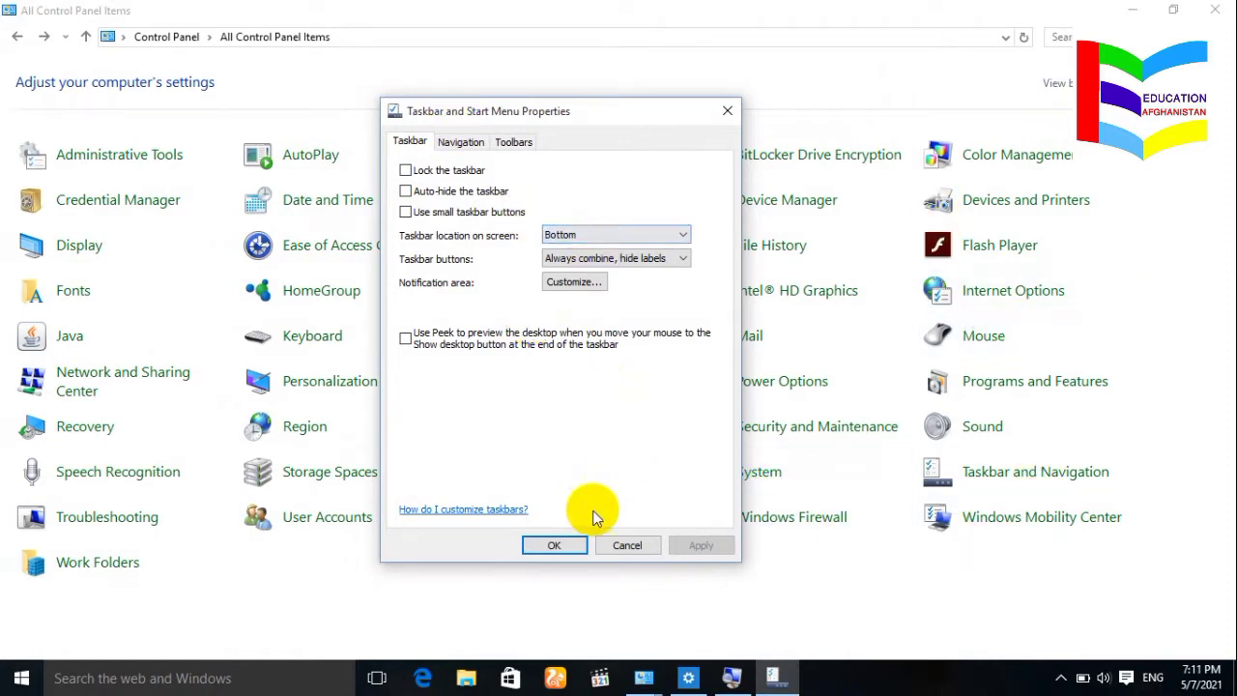
left_click(566, 546)
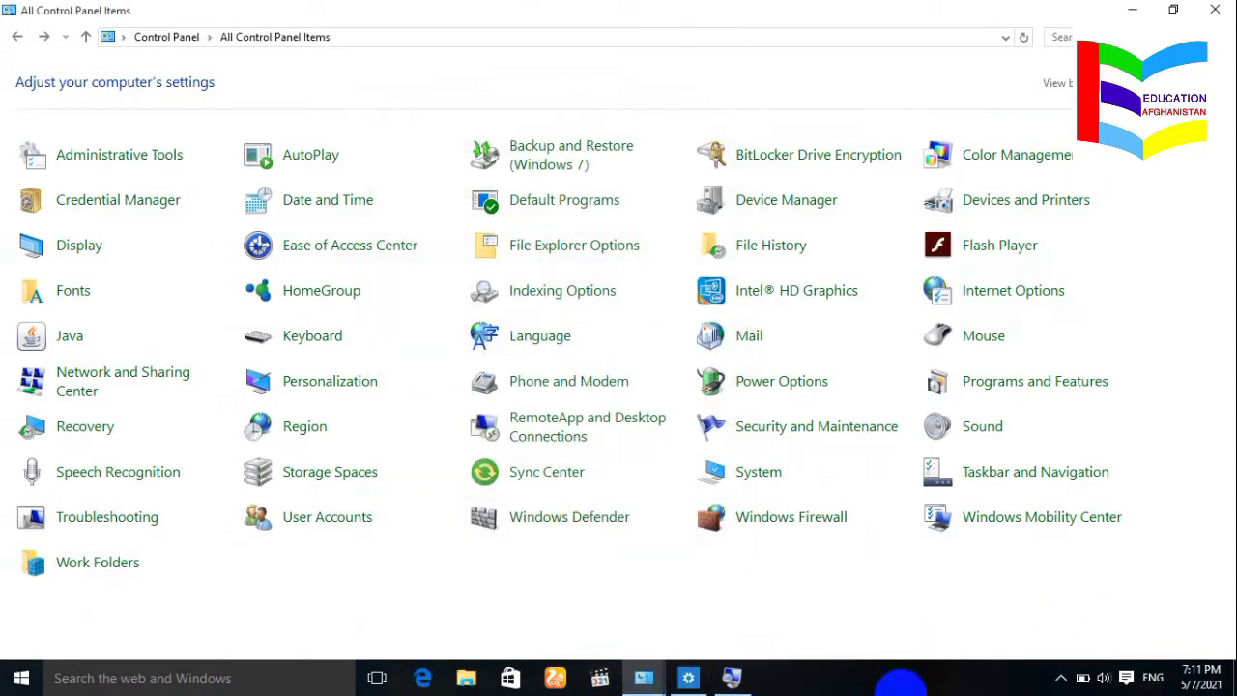
Step: Reopen the Taskbar and Navigation settings and turn on Lock the taskbar
left_click(1020, 480)
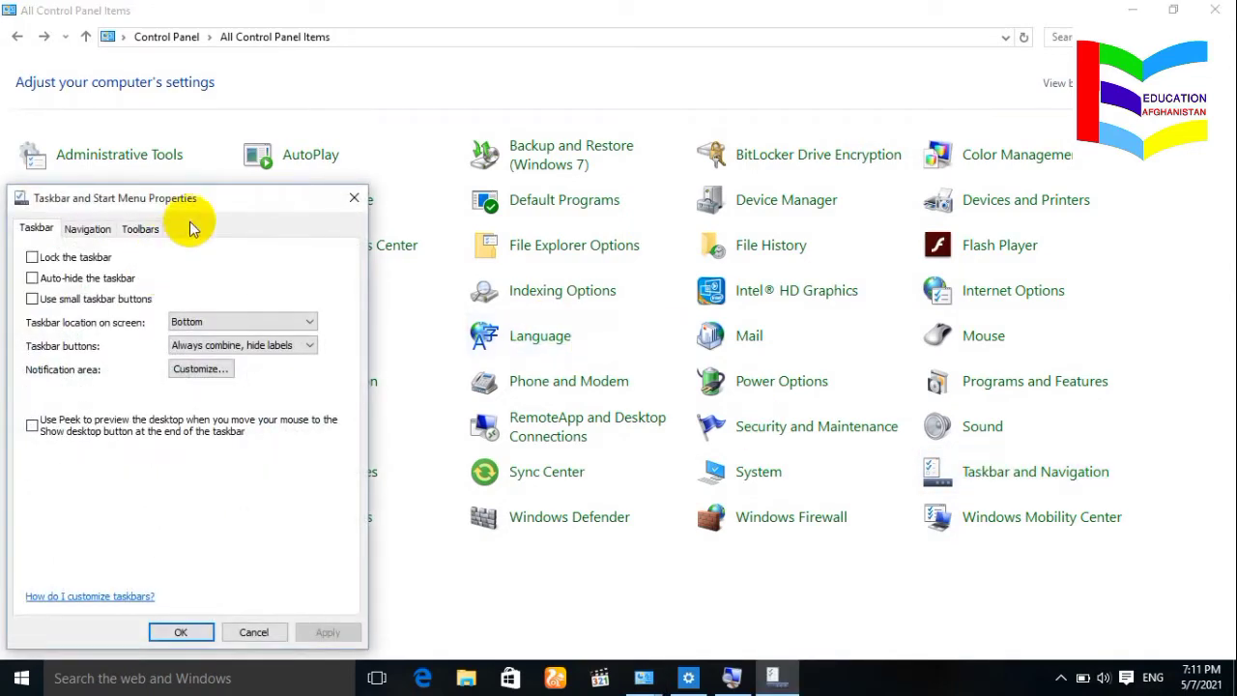
left_click_drag(209, 203, 489, 91)
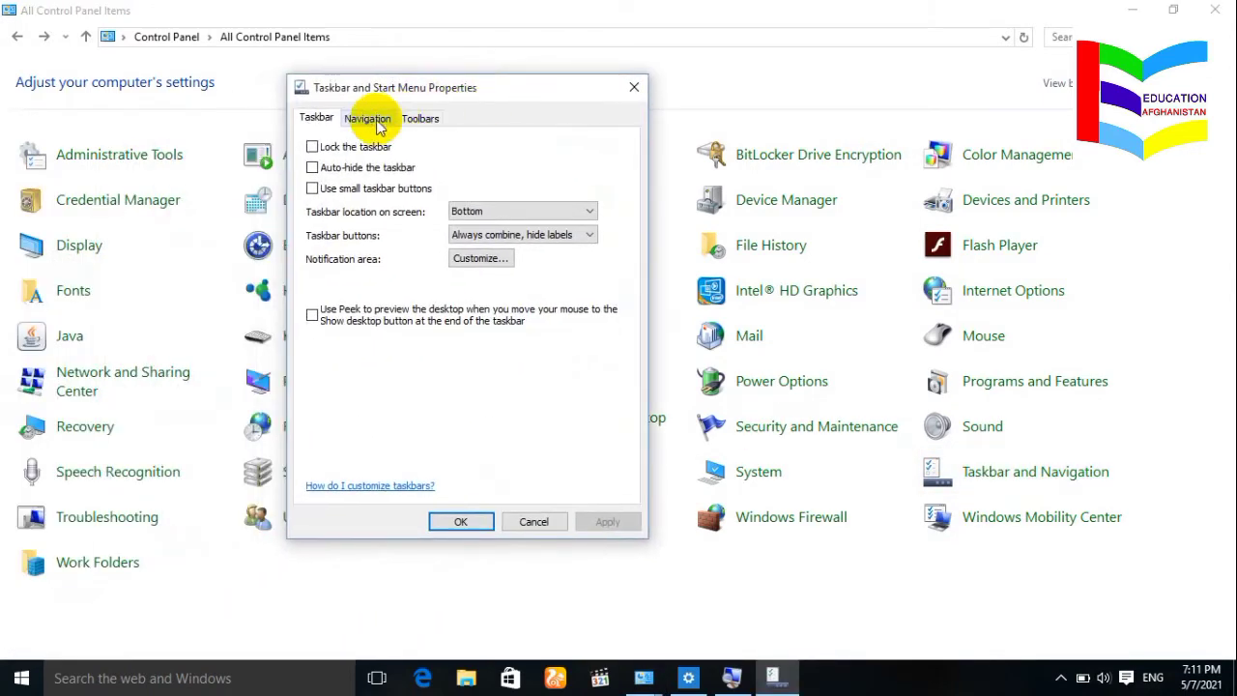
left_click(313, 147)
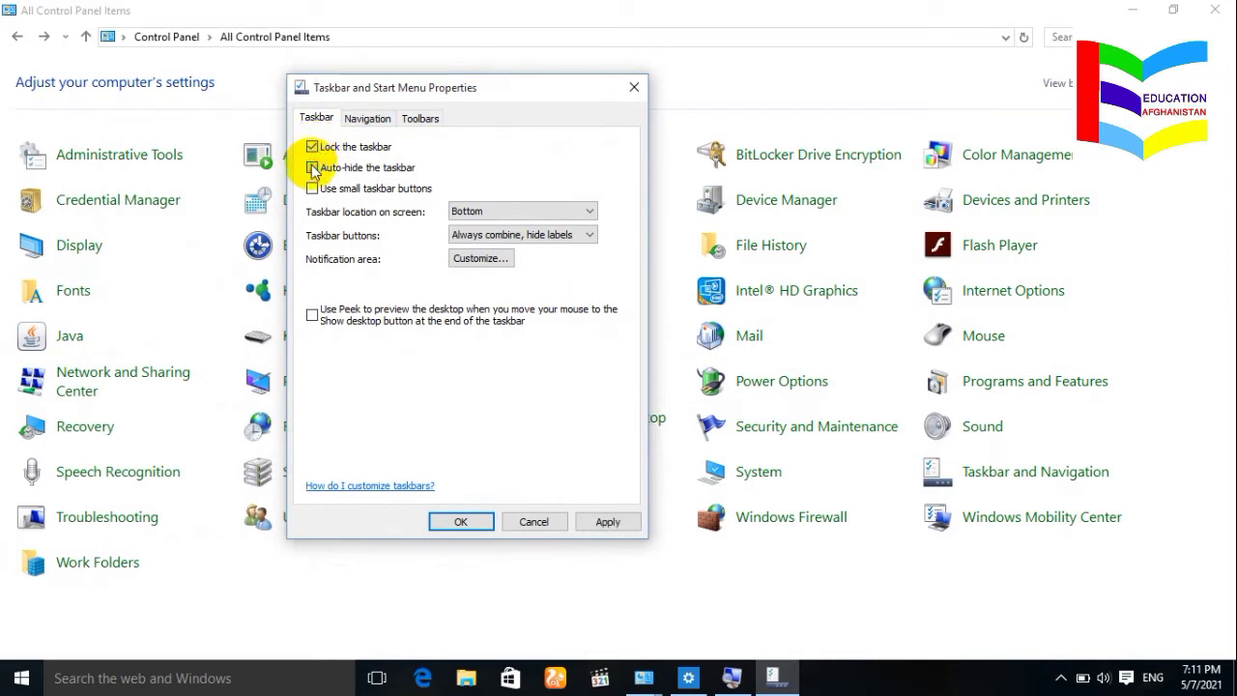
Step: Try out Auto-hide the taskbar by applying it and revealing the hidden taskbar, and switch the option off again
left_click(313, 168)
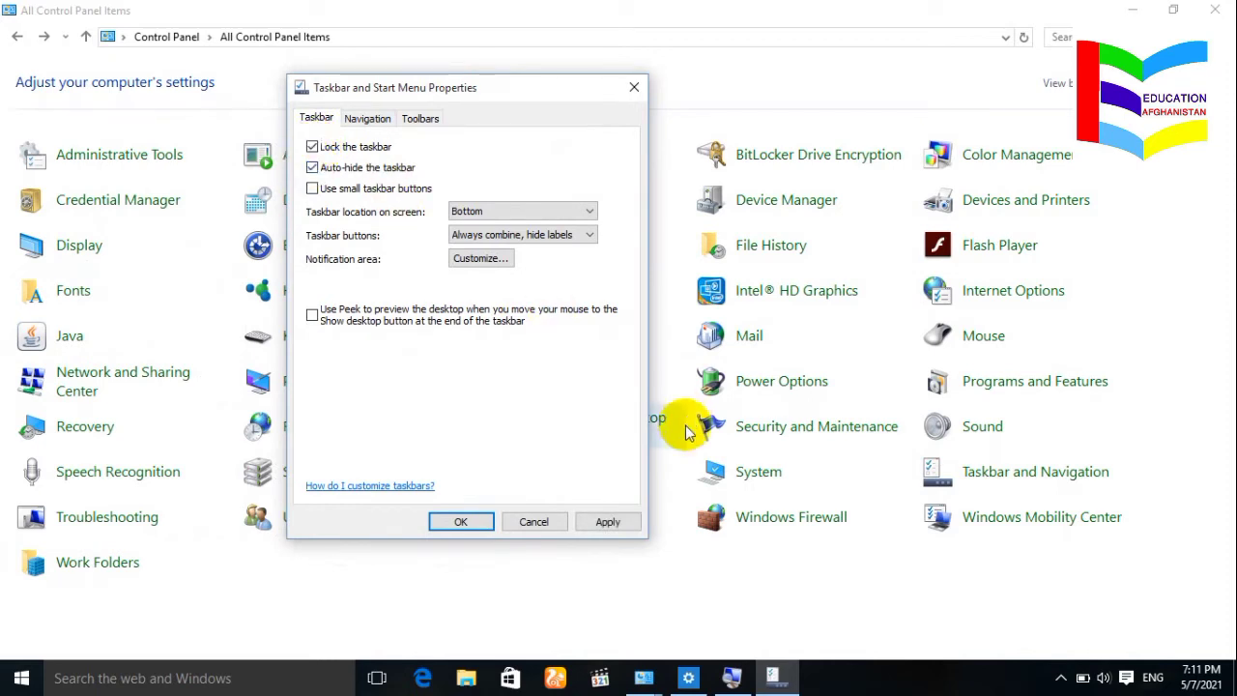
left_click(621, 518)
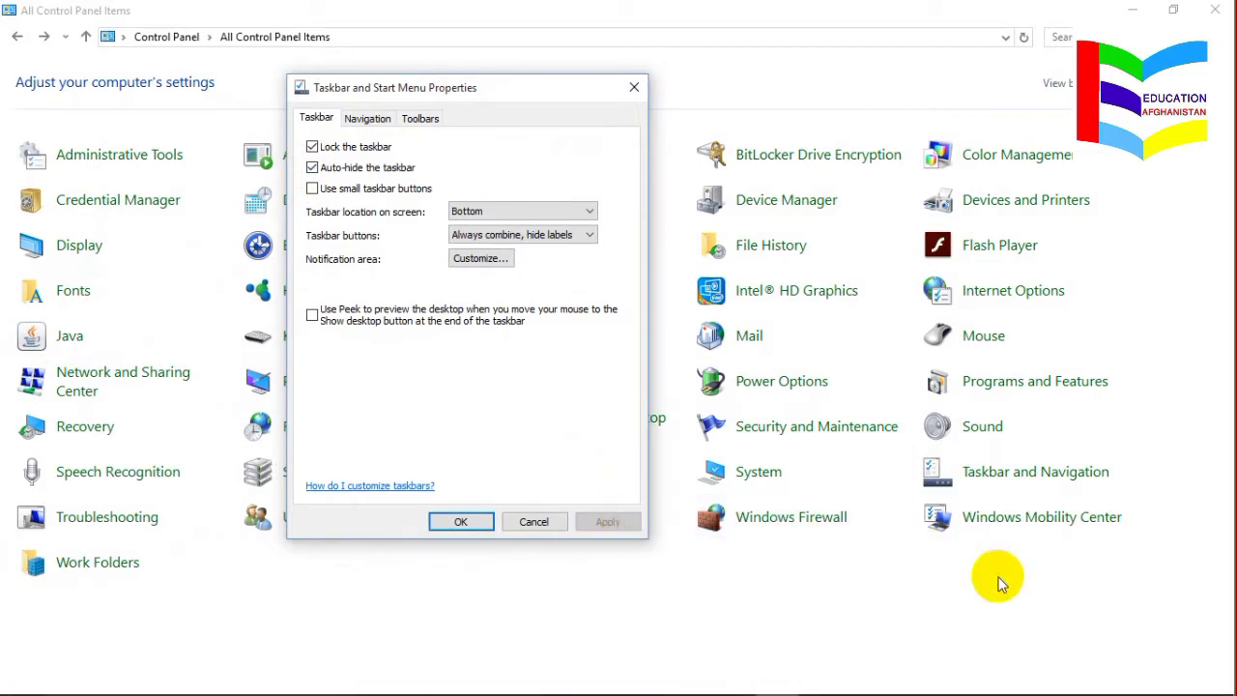
mouse_move(844, 686)
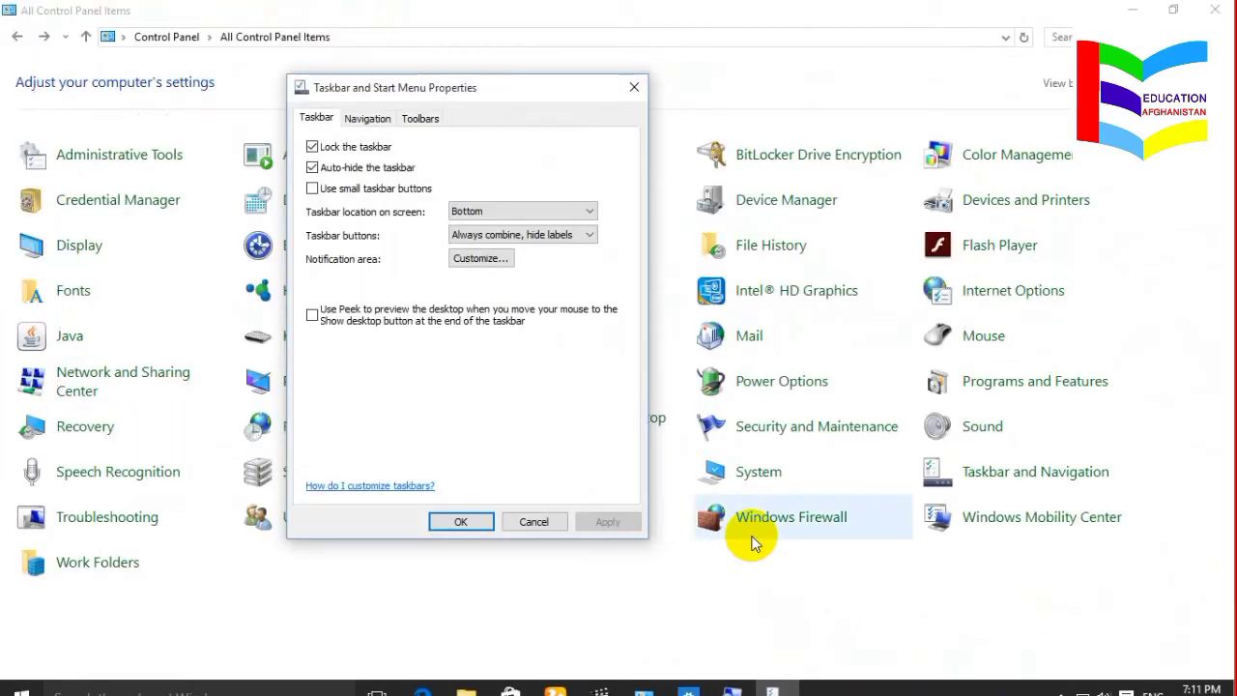
left_click(314, 169)
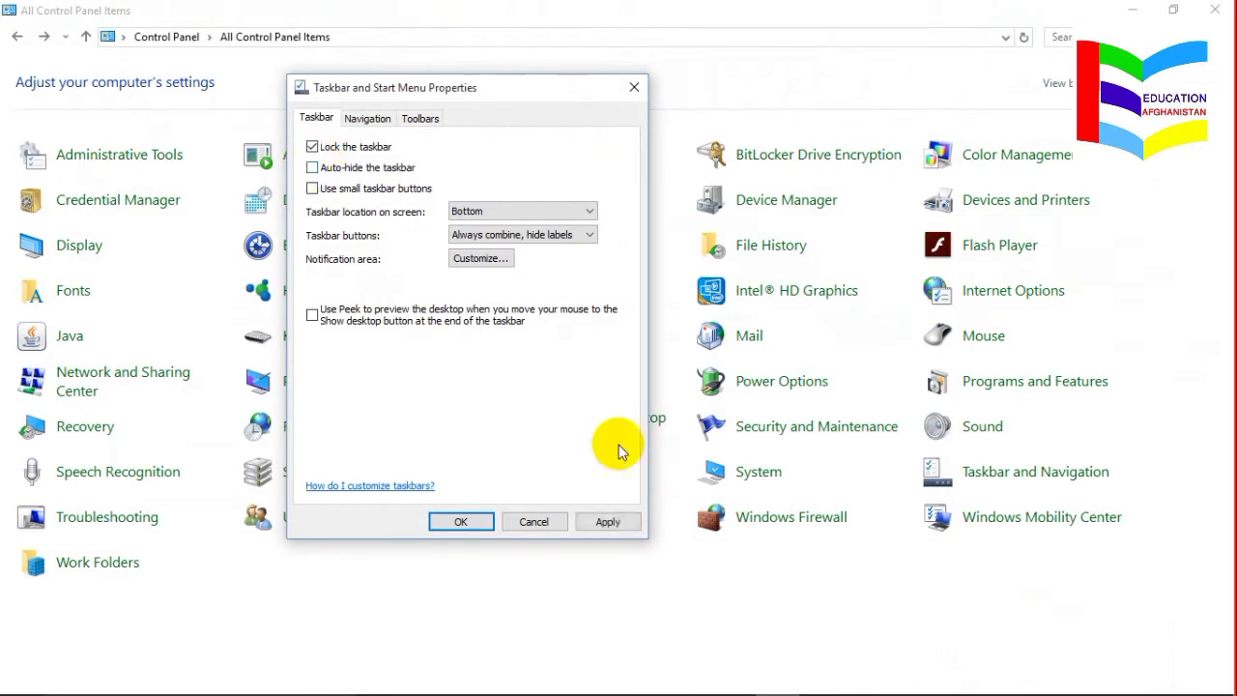
left_click(606, 523)
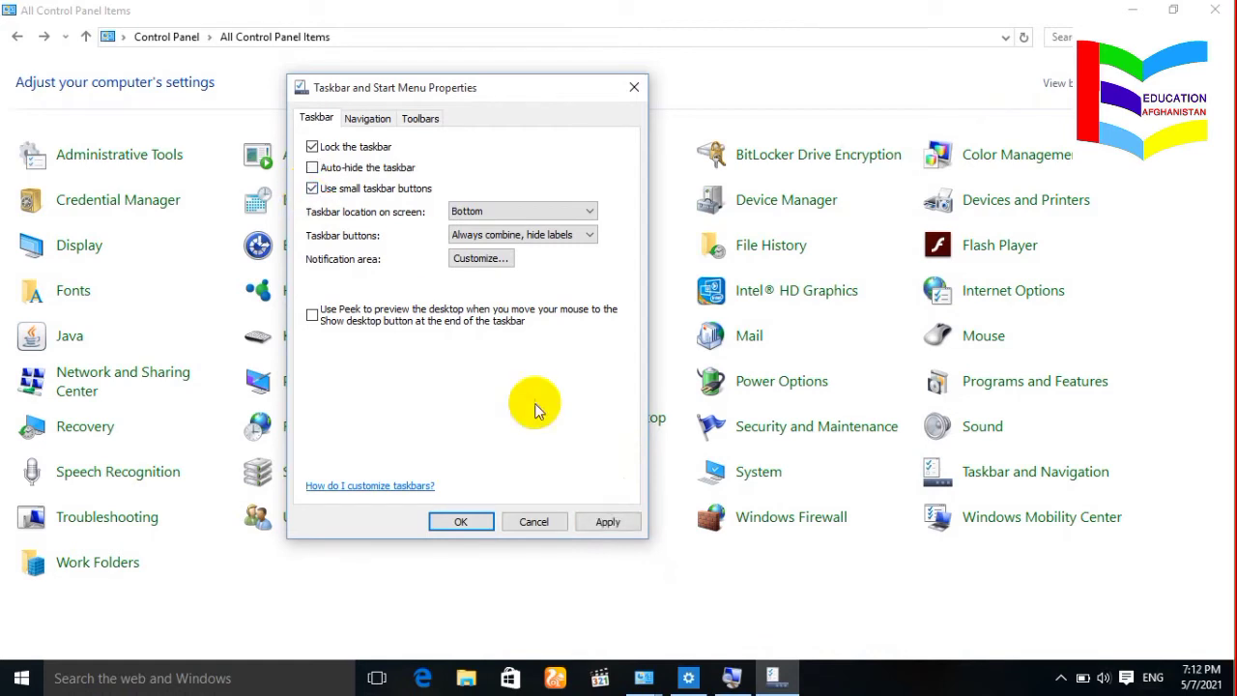
Step: Apply the Use small taskbar buttons option and switch it back off
left_click(608, 522)
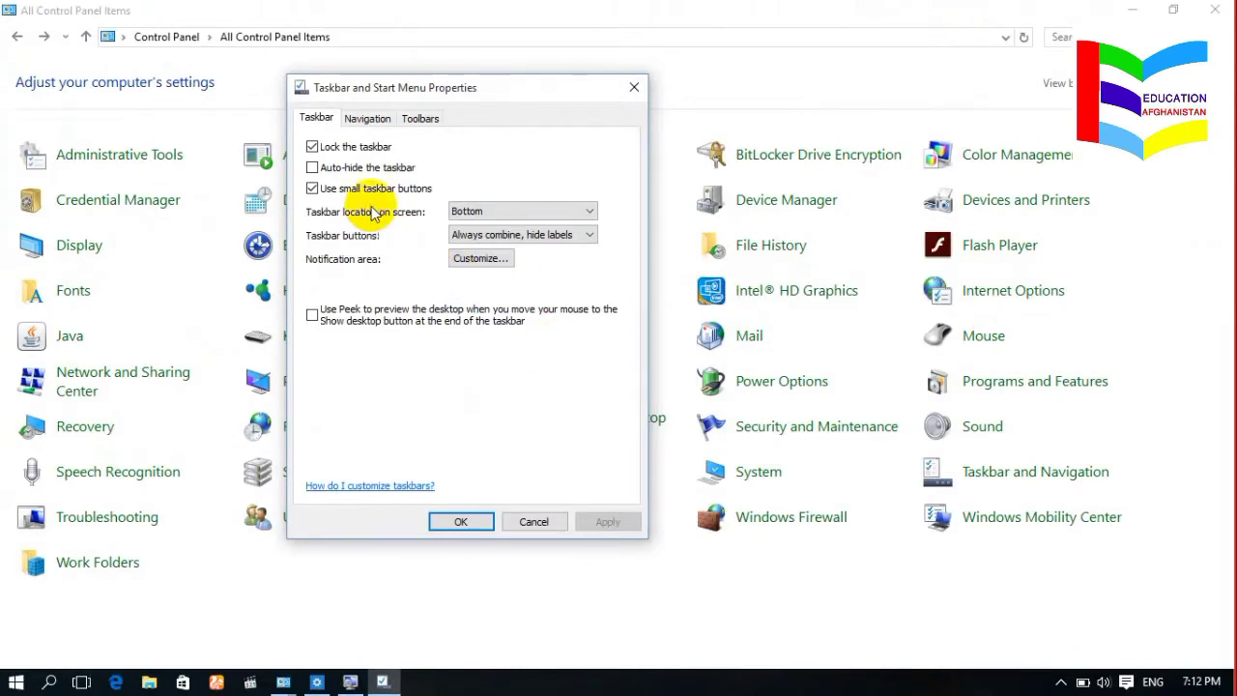
left_click(311, 188)
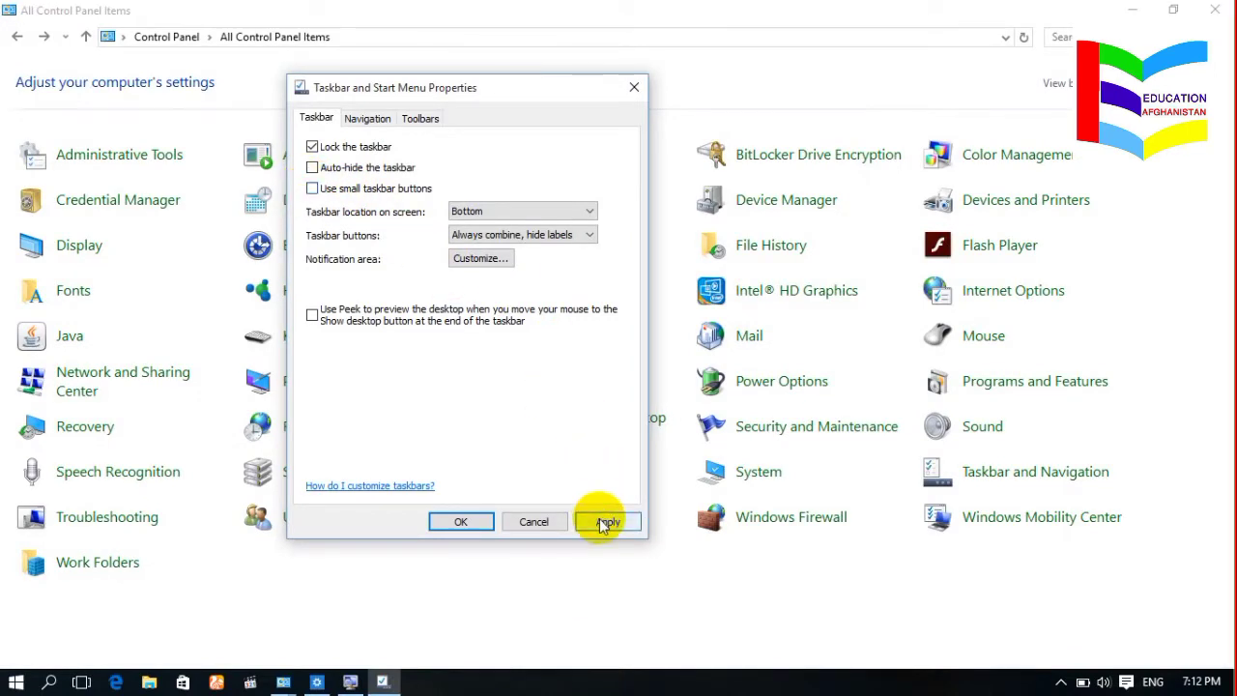
left_click(606, 522)
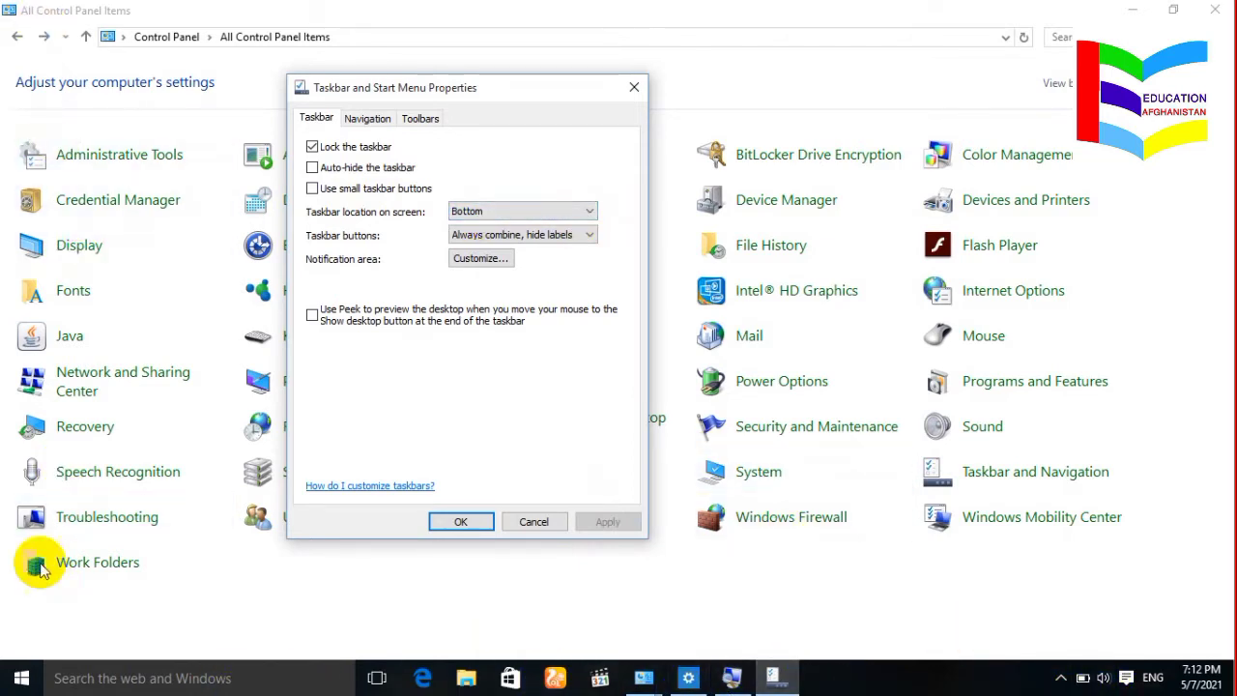
Step: Set the taskbar location on screen to Left and apply it
left_click(575, 213)
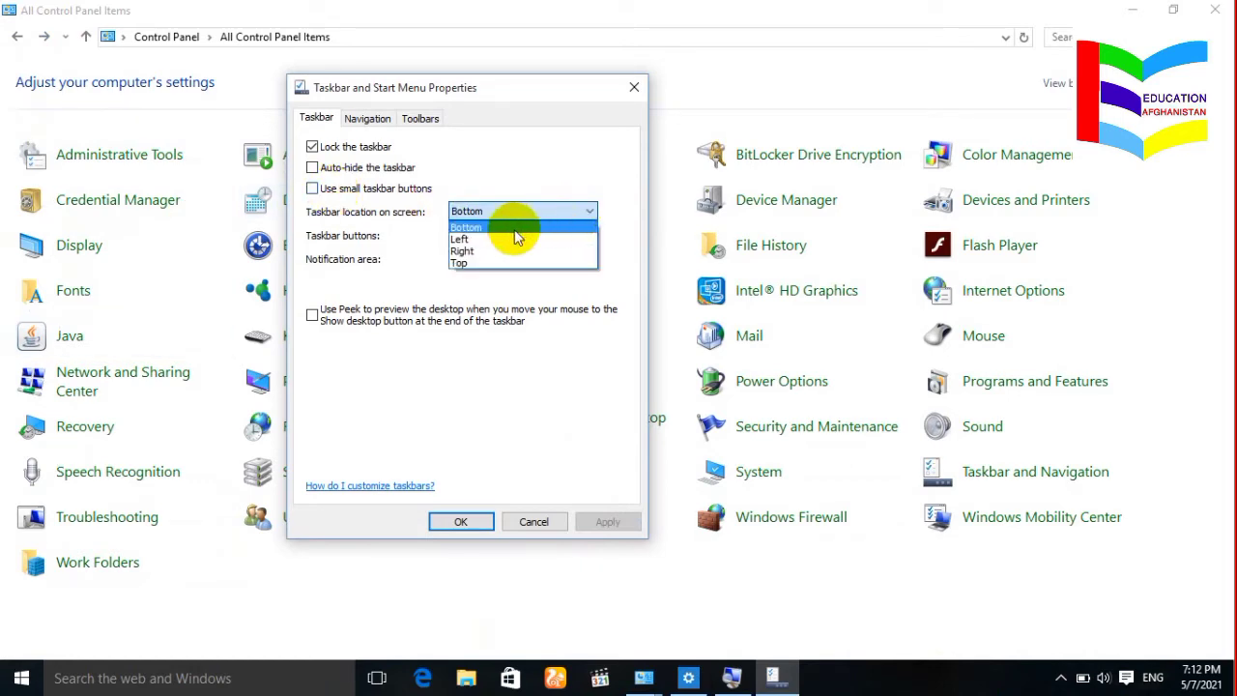
left_click(510, 240)
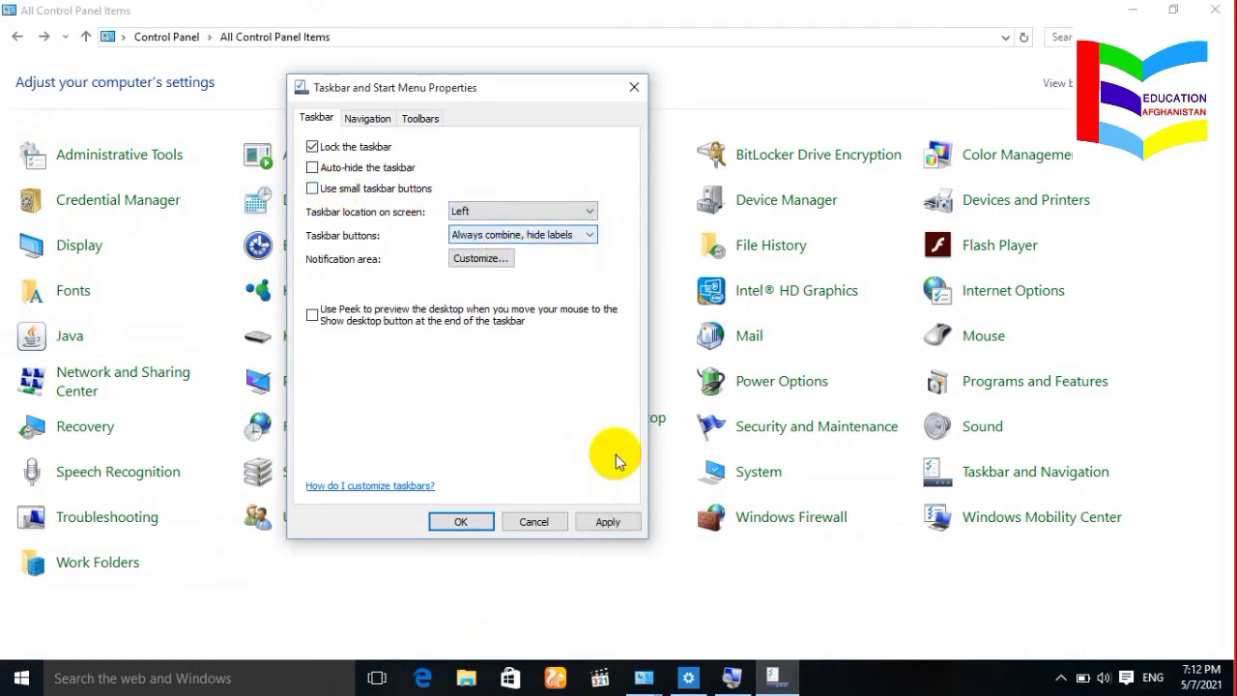
left_click(608, 522)
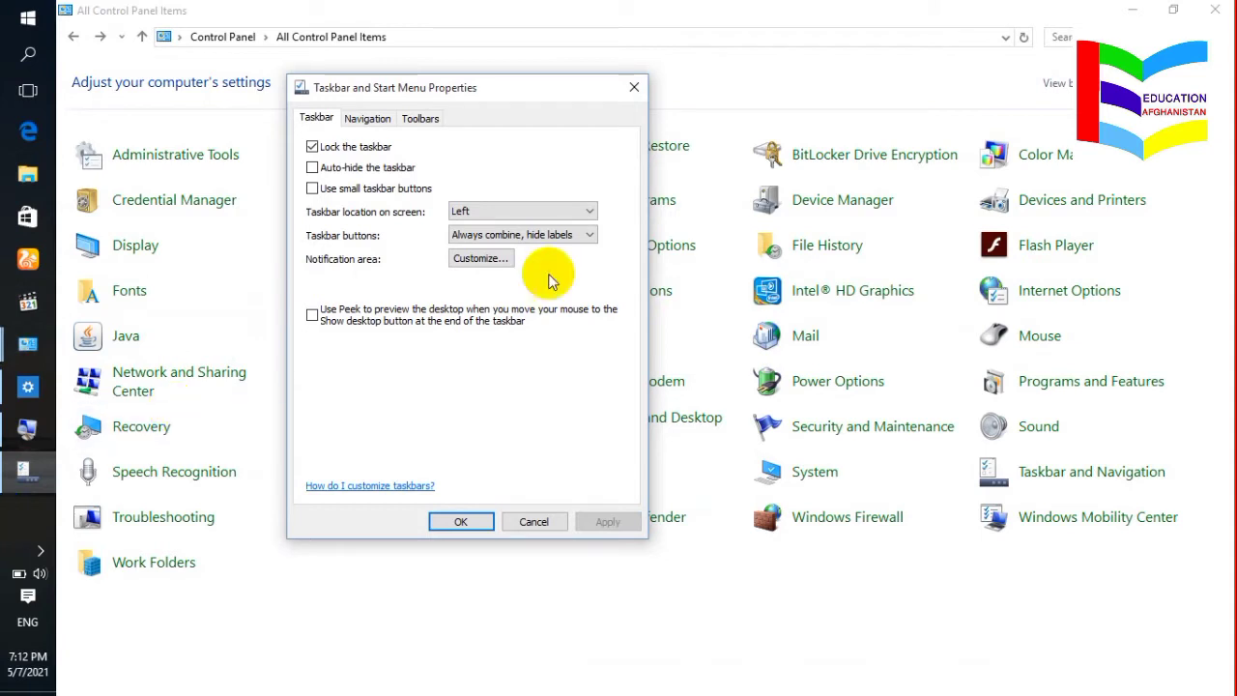
Step: Change the taskbar location on screen to Right and apply it
left_click(545, 216)
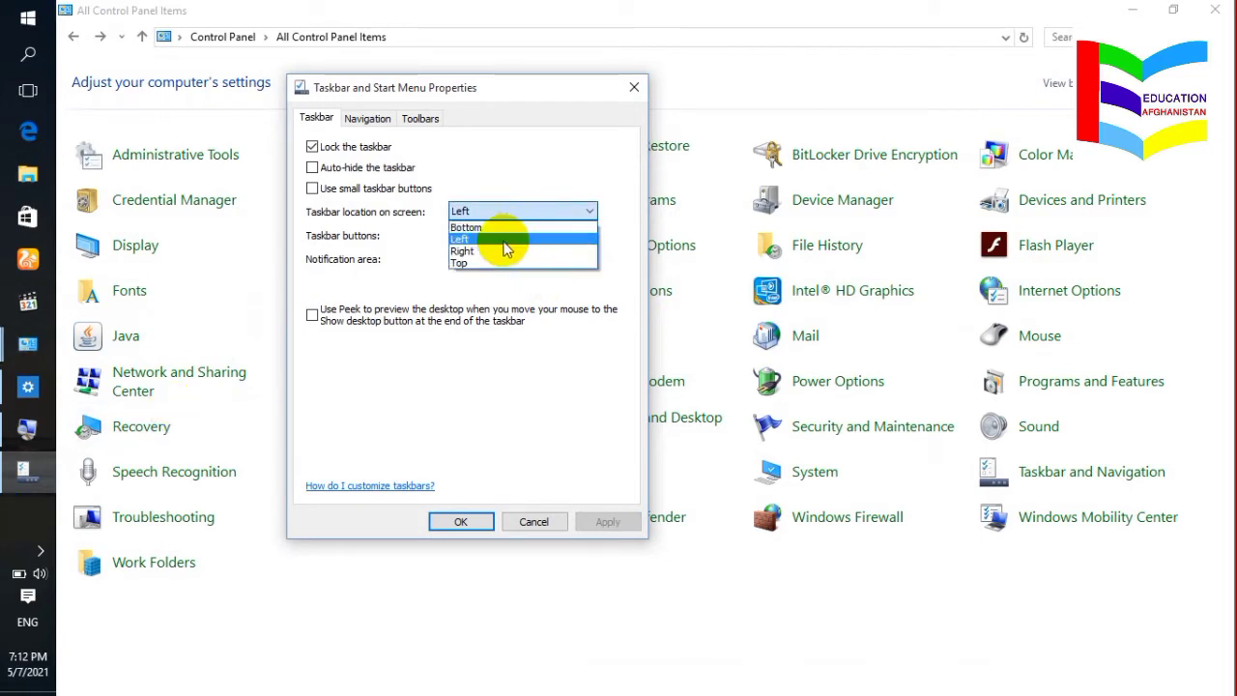
left_click(507, 250)
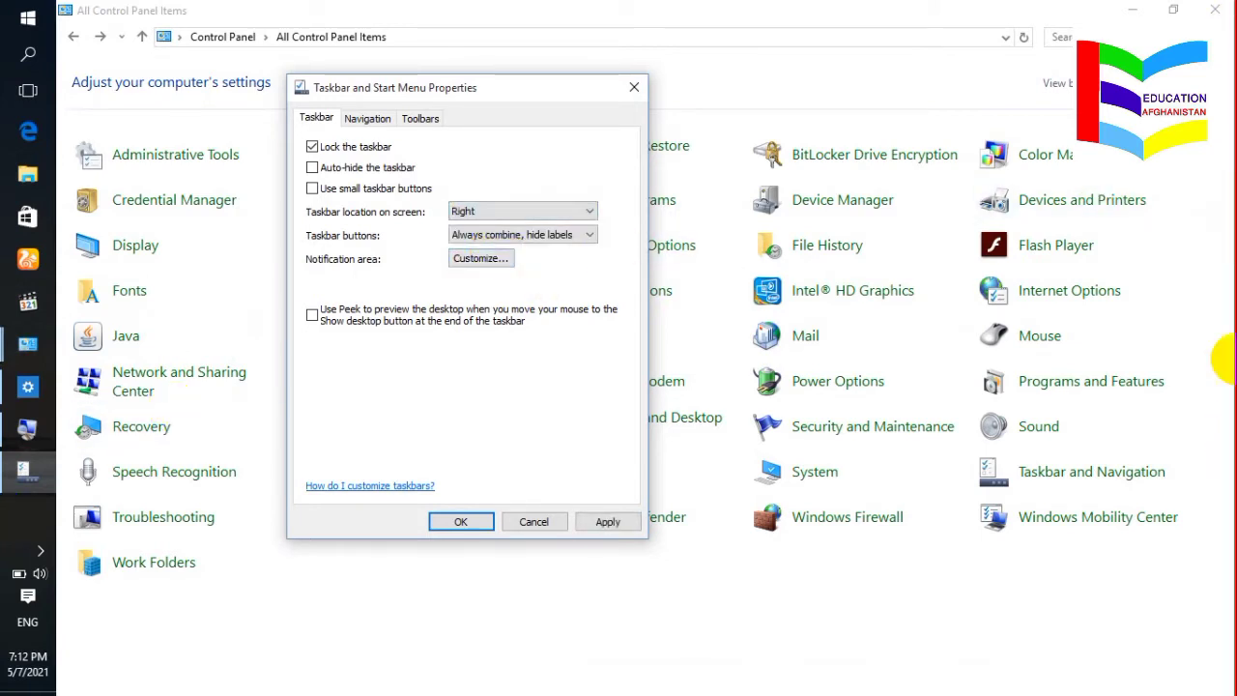
left_click(605, 523)
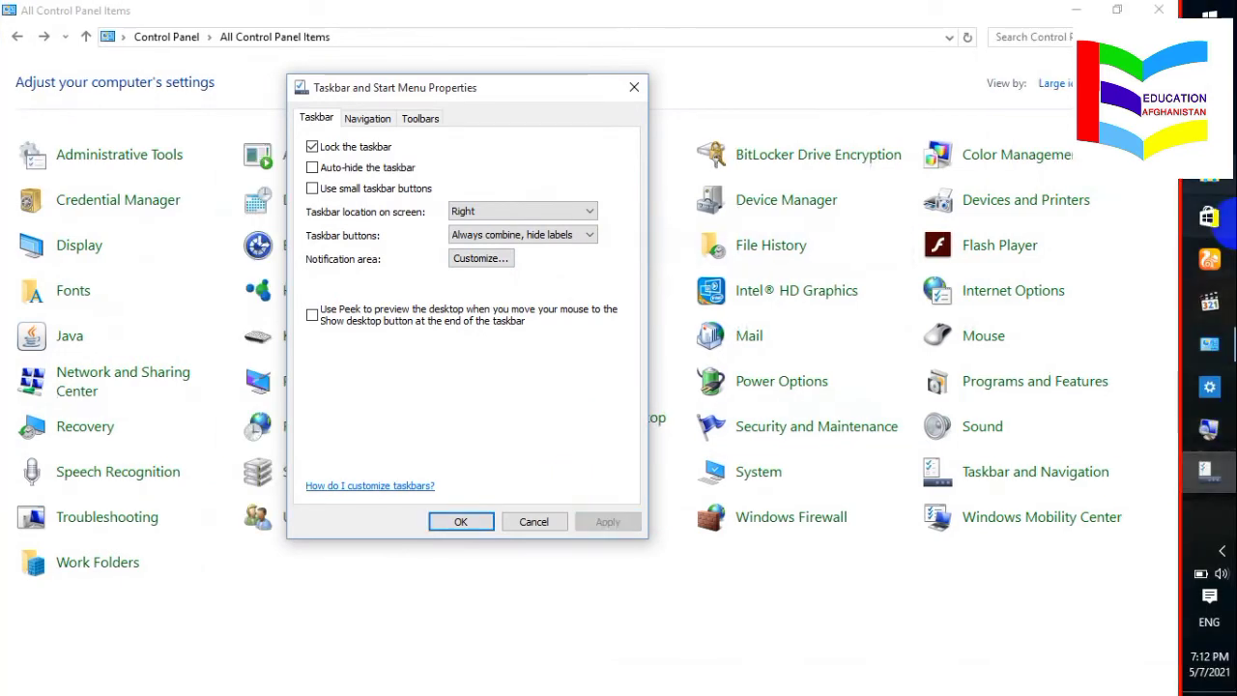
Step: Change the taskbar location on screen to Top and apply it
left_click(541, 212)
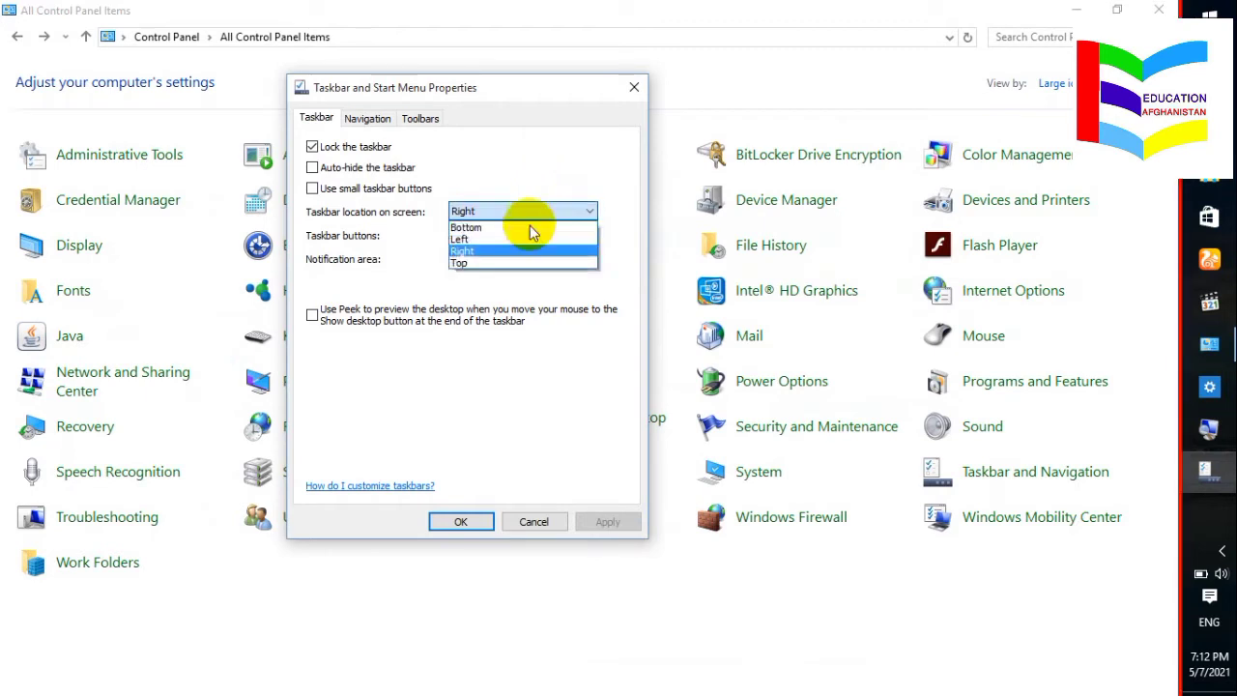
left_click(496, 265)
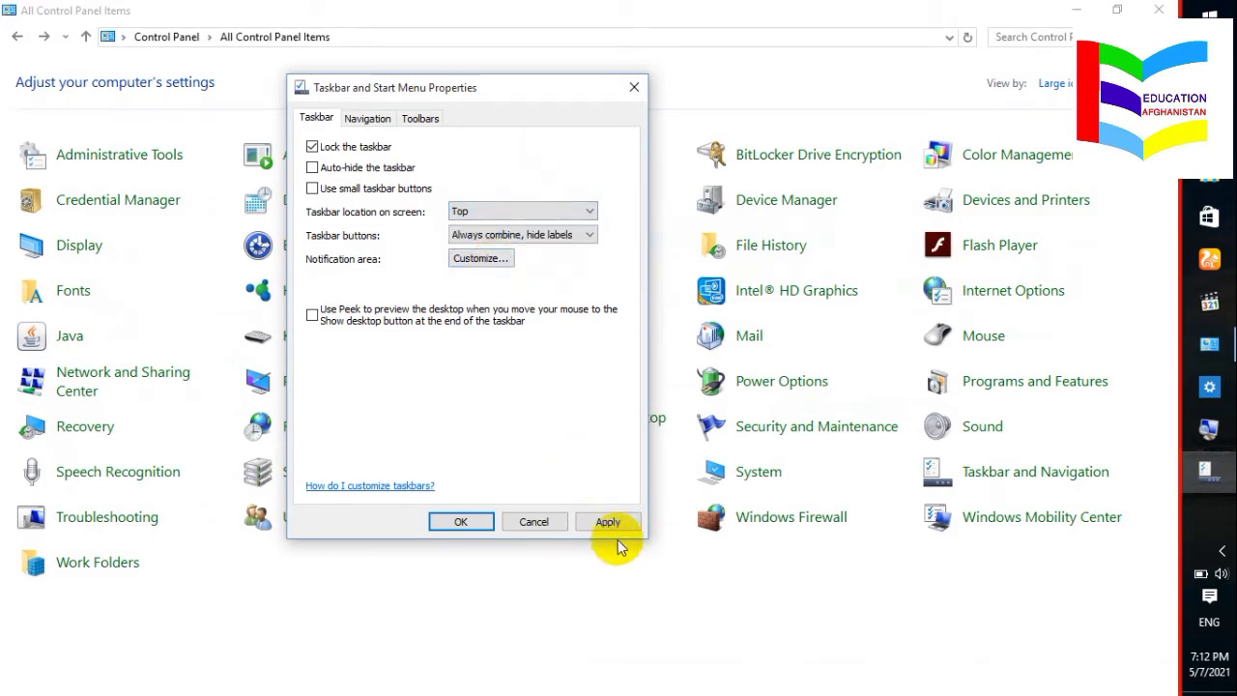
left_click(607, 523)
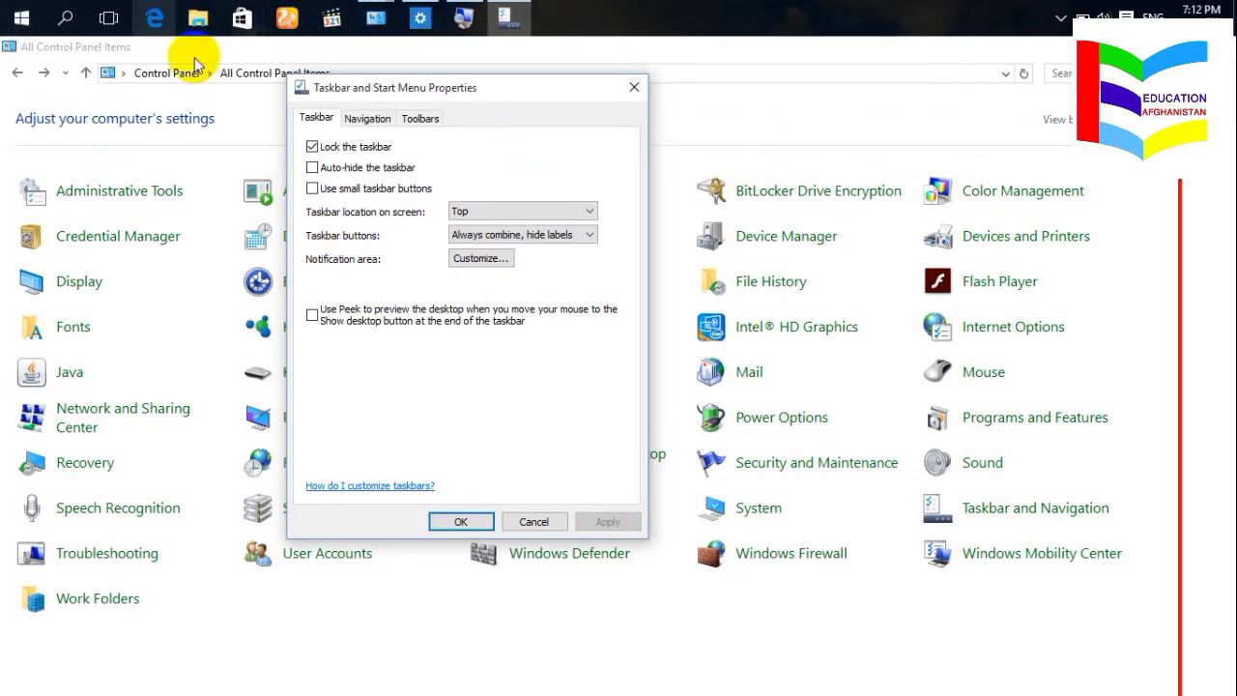
Step: Turn on Auto-hide the taskbar with the taskbar at the top, apply it, and reveal the hidden taskbar
left_click(312, 167)
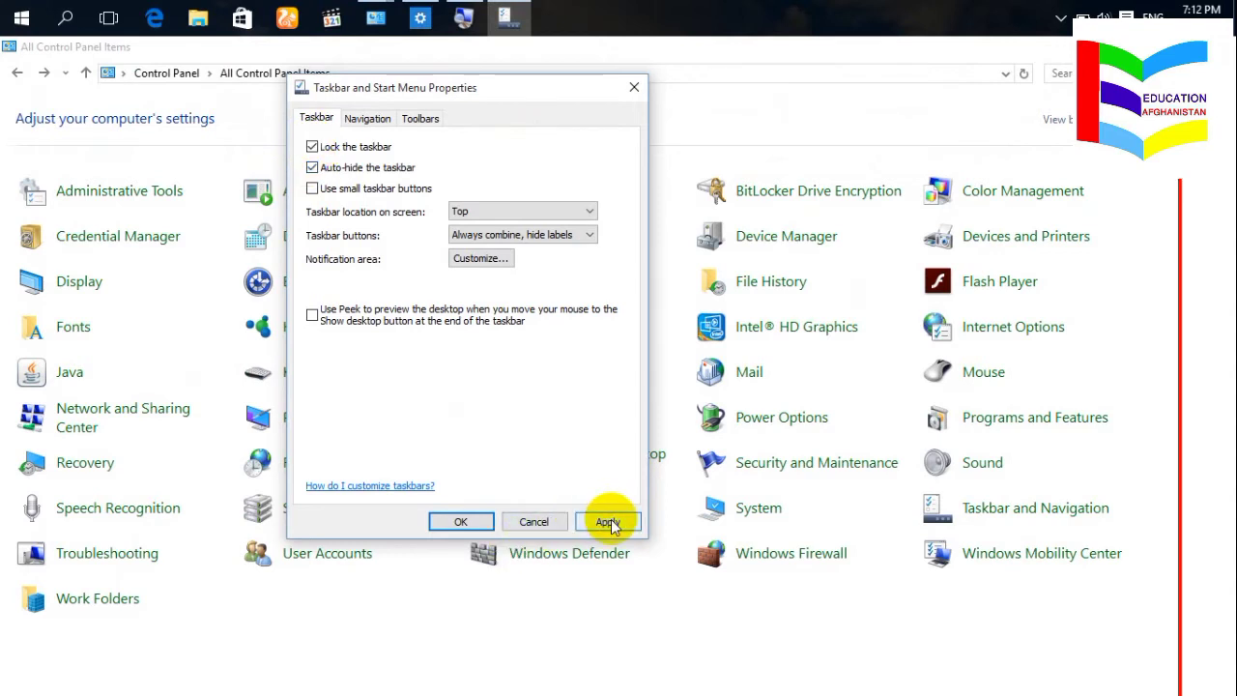
left_click(607, 522)
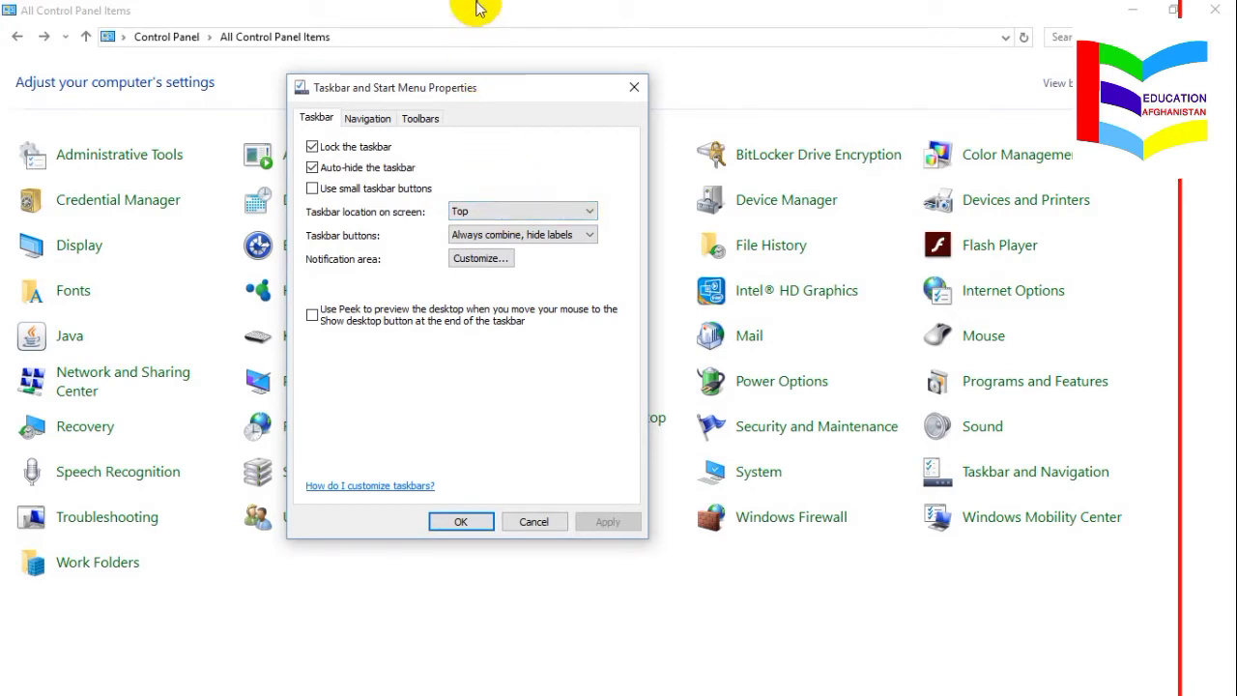
mouse_move(454, 7)
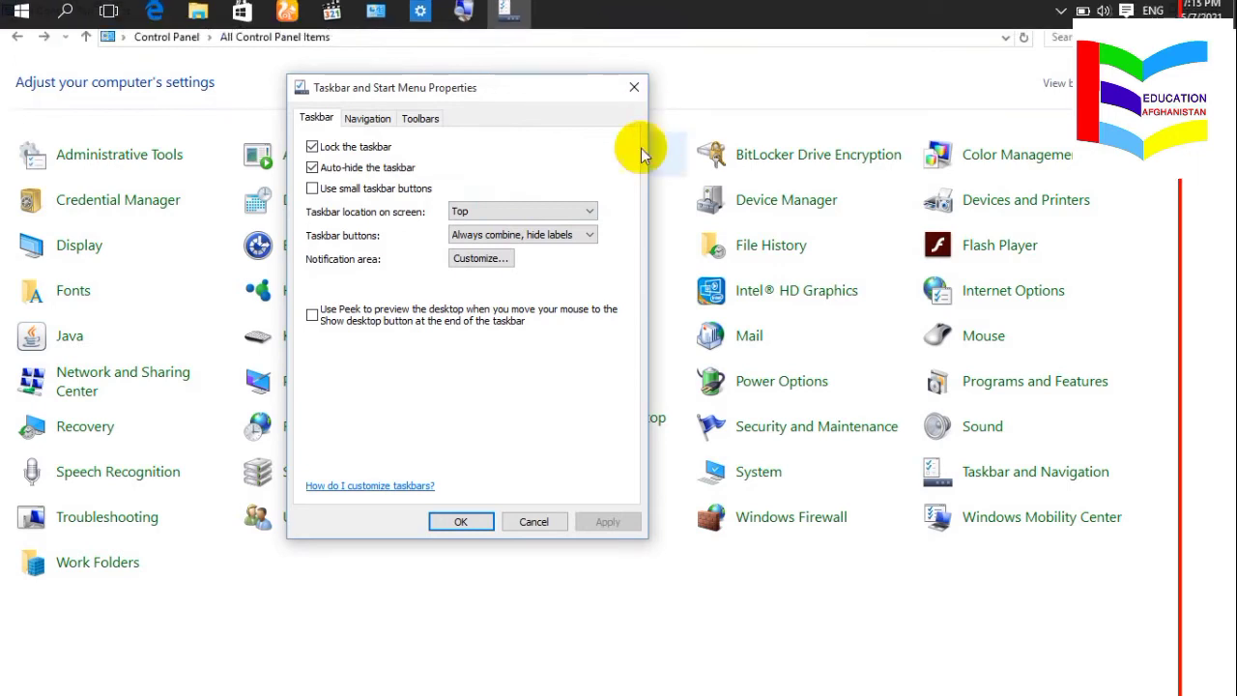
Step: Set the taskbar location on screen to Bottom, turn off Auto-hide the taskbar, and apply both changes
left_click(538, 216)
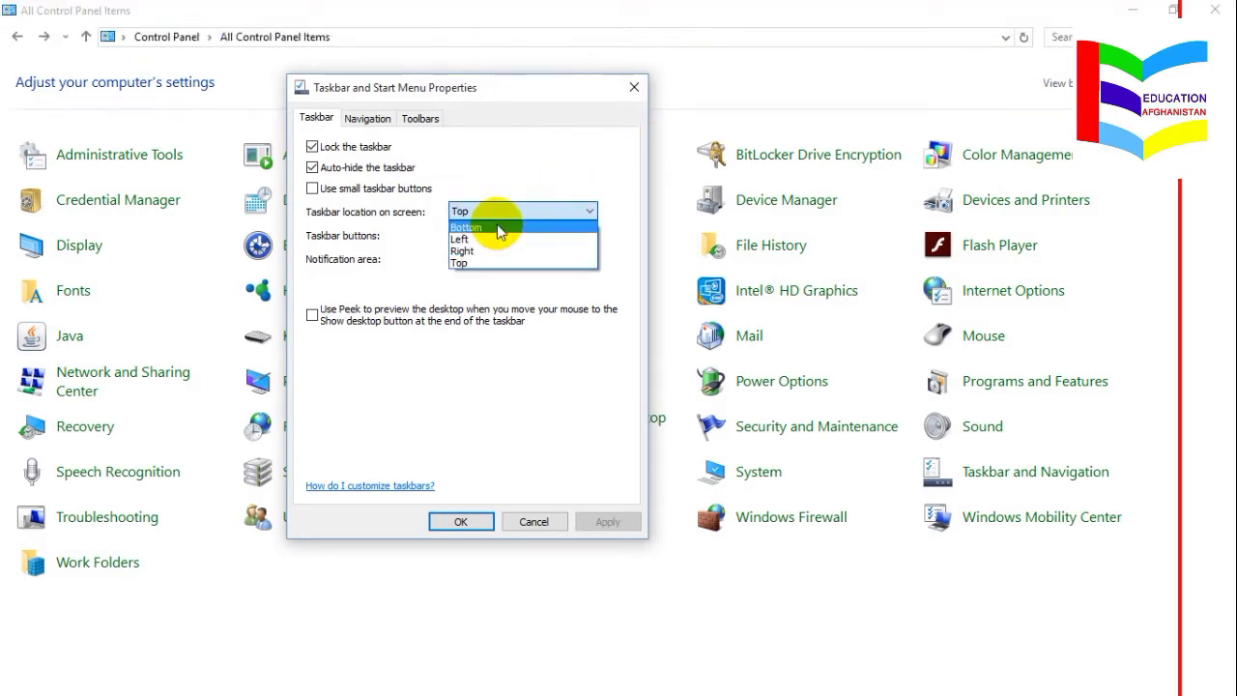
left_click(495, 225)
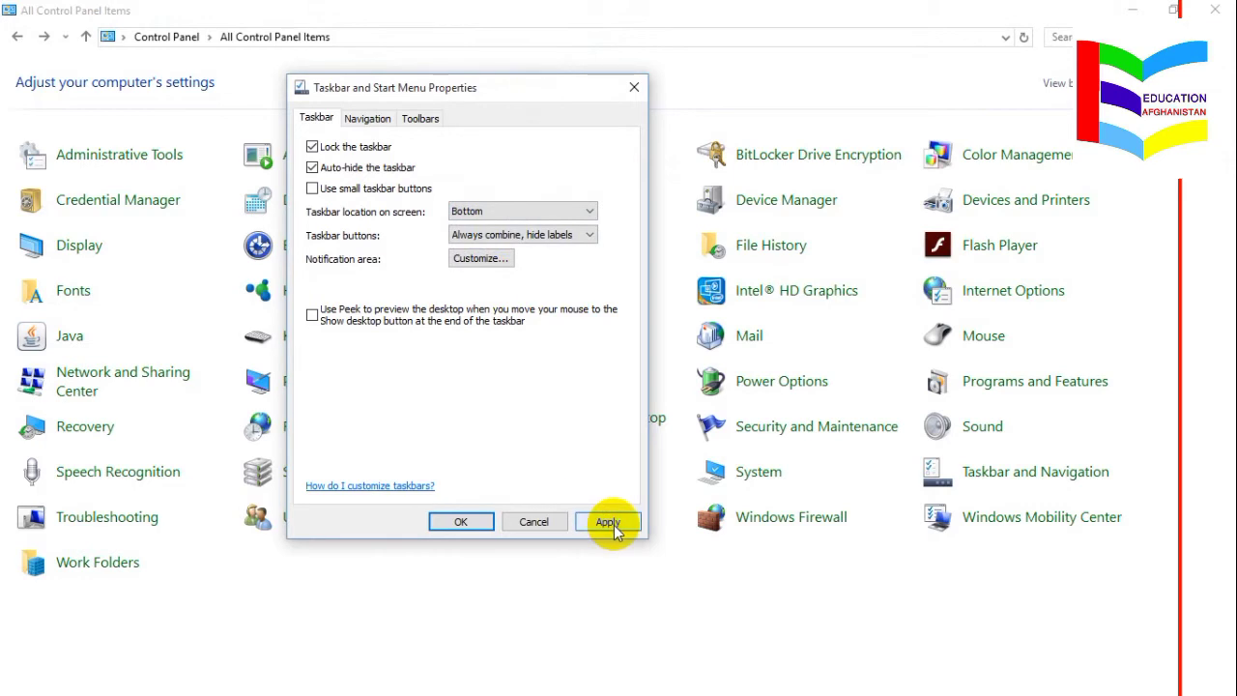
left_click(608, 522)
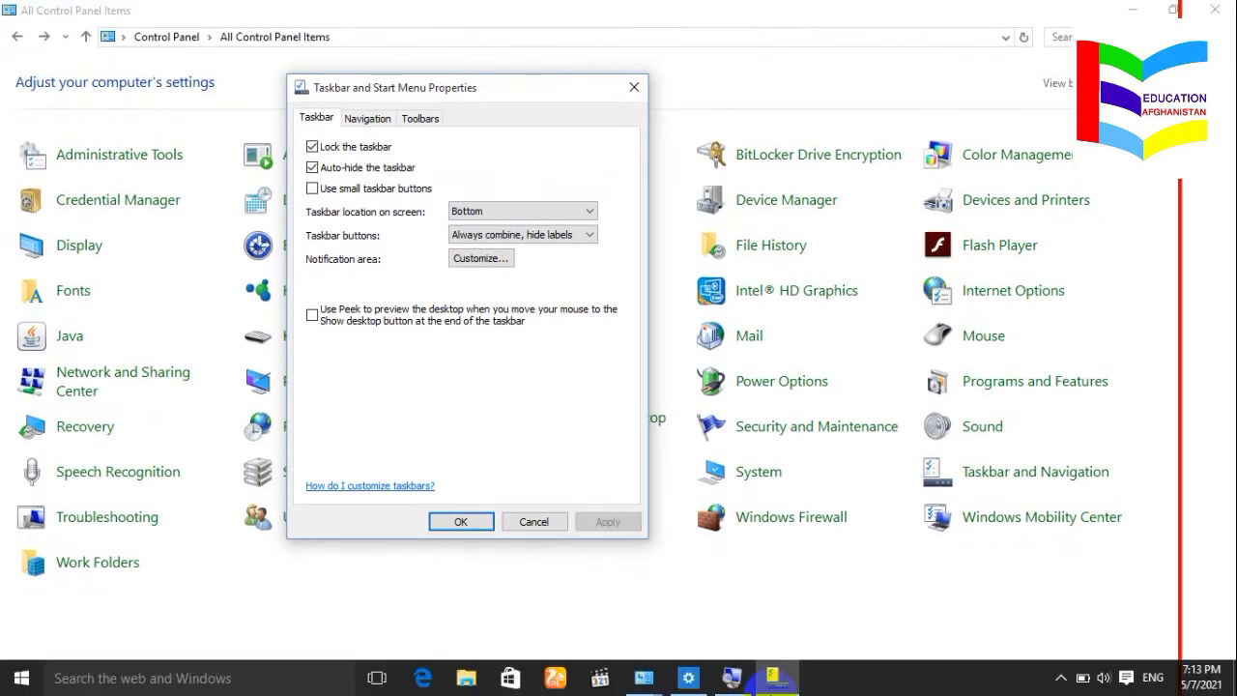
left_click(312, 168)
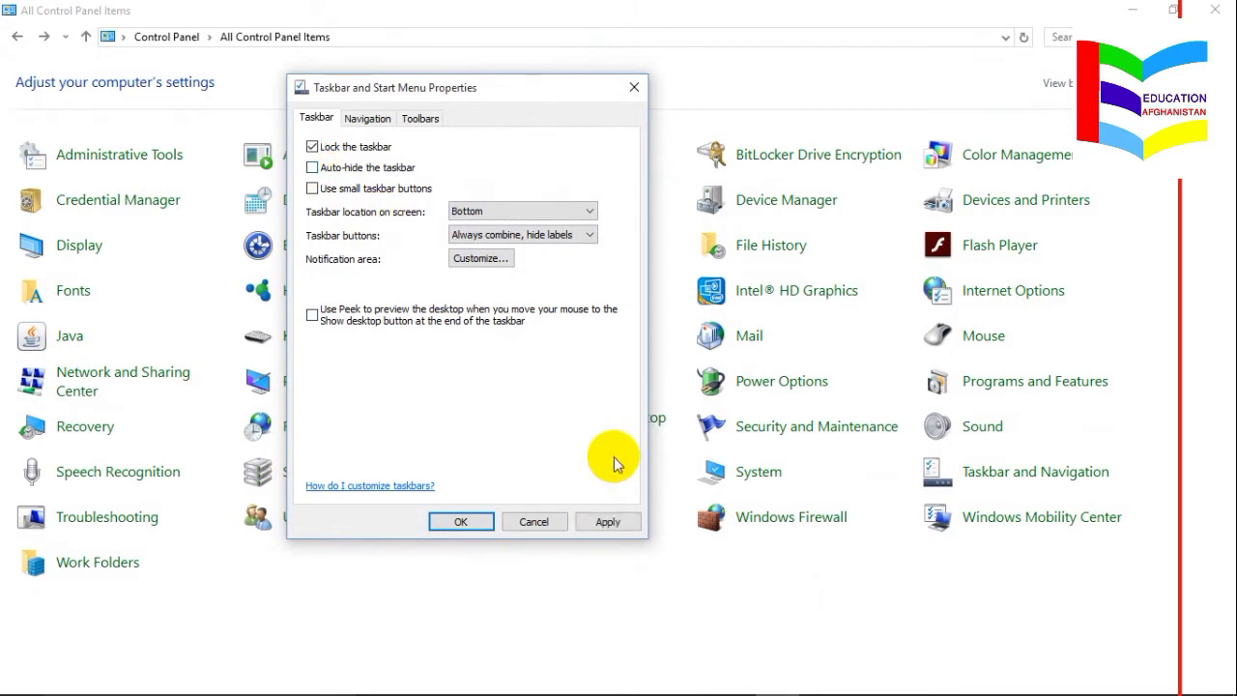
left_click(607, 519)
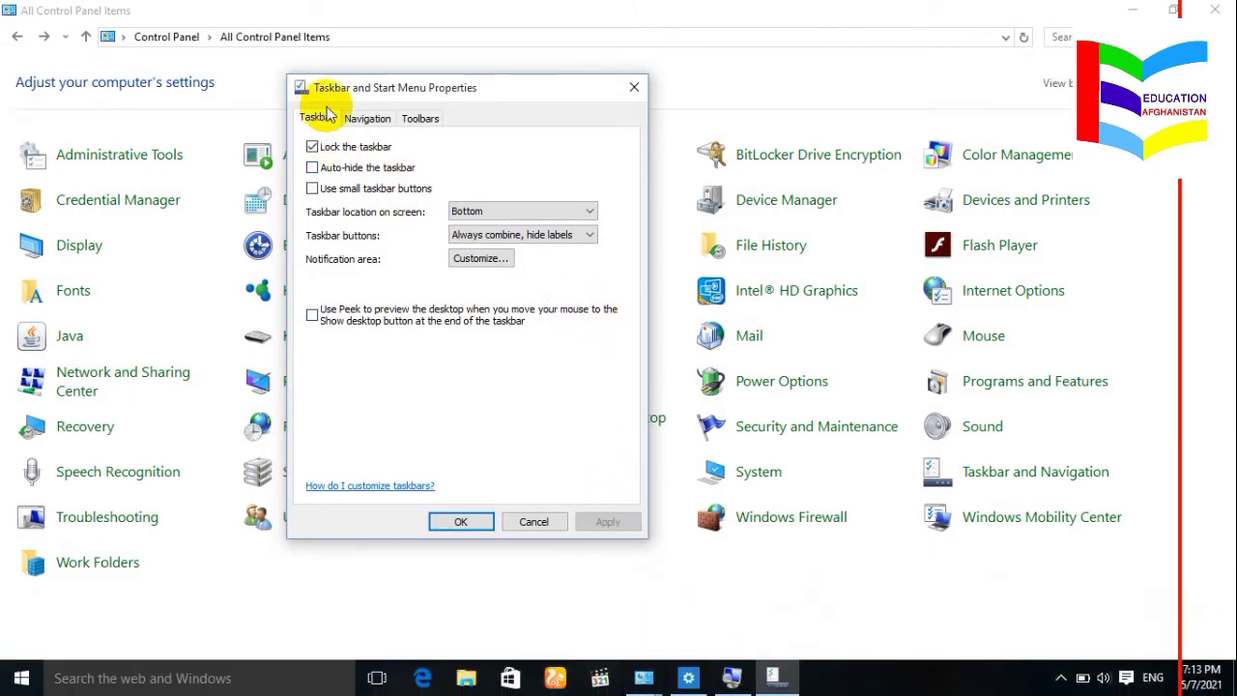
Step: Enable replacing Command Prompt with Windows PowerShell in the corner navigation settings, apply it, and close the properties dialog
left_click(363, 122)
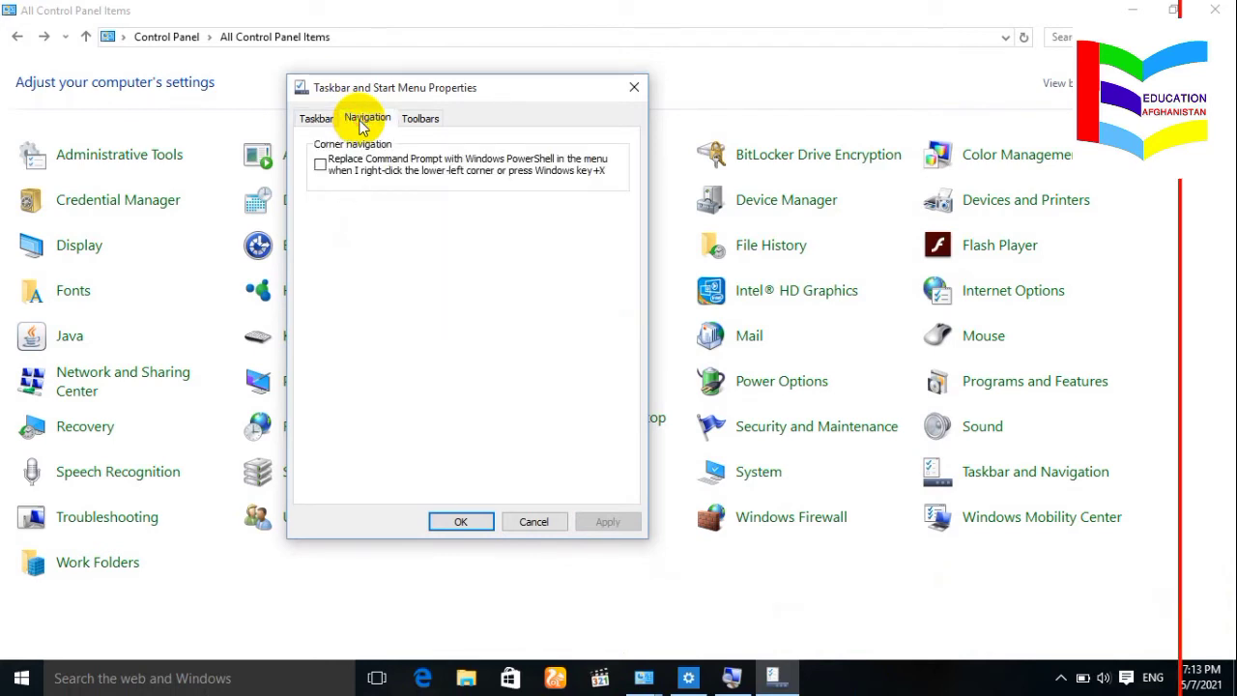
left_click(322, 165)
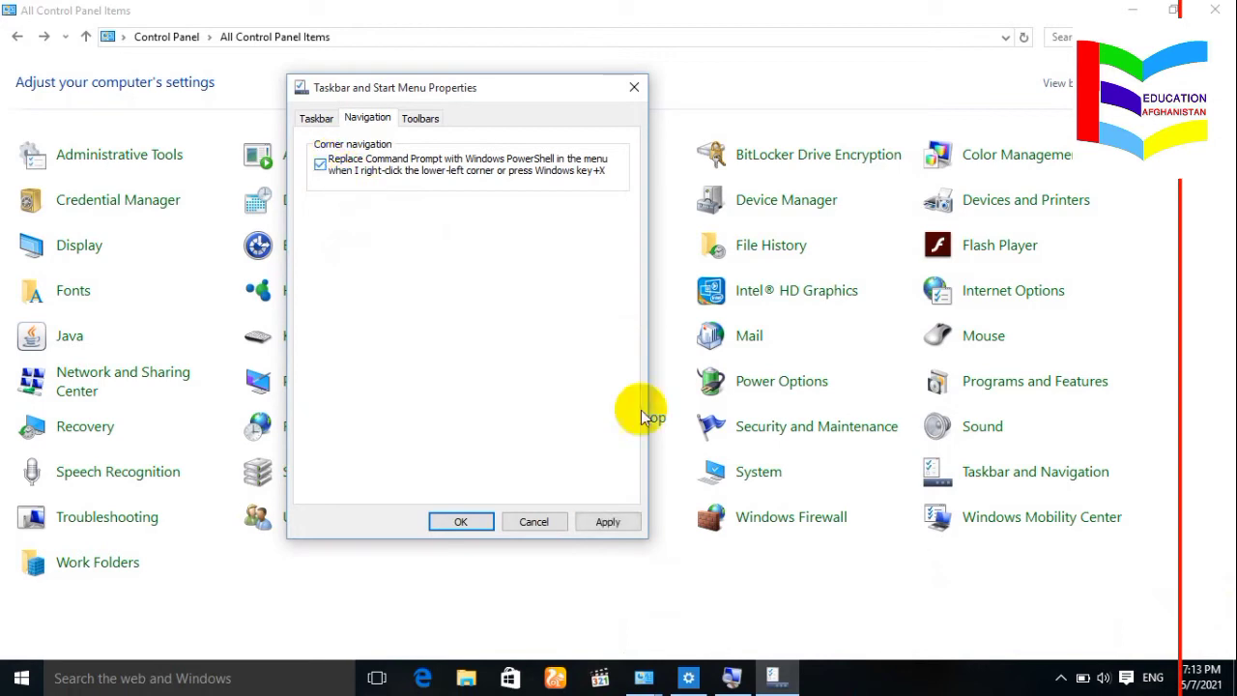
left_click(601, 523)
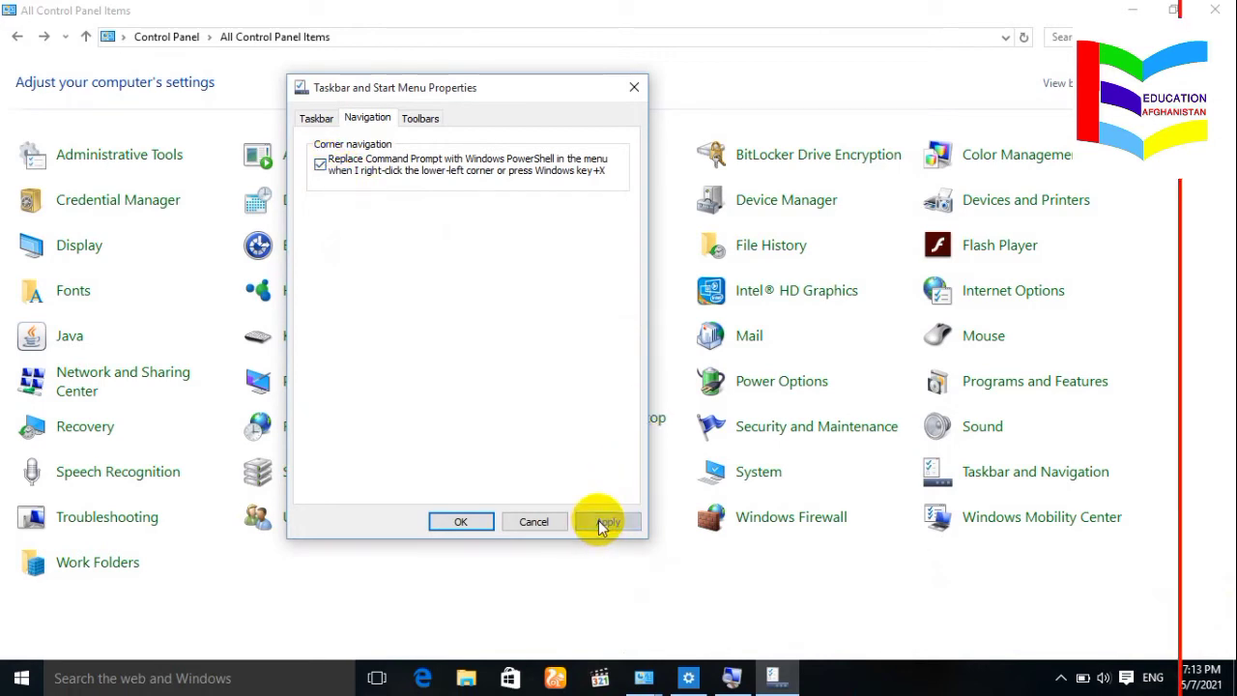
left_click(458, 522)
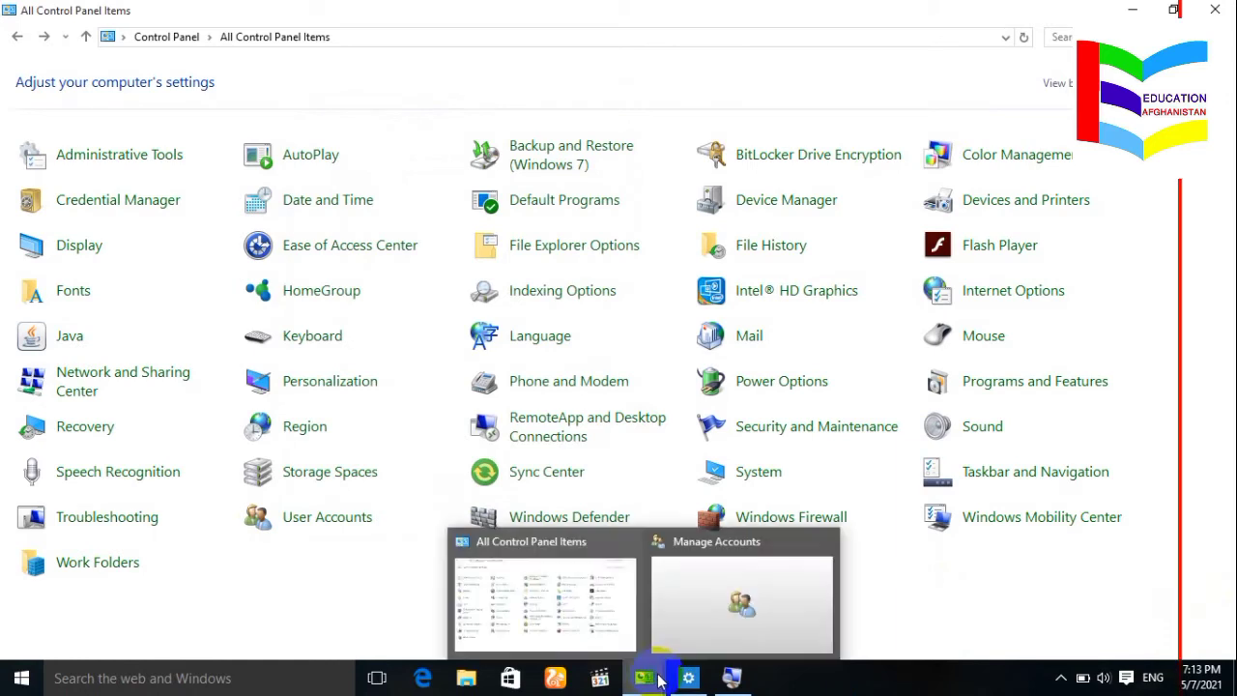
Step: Reopen the Taskbar and Navigation properties from the Control Panel and move the dialog toward the upper middle of the screen
mouse_move(713, 676)
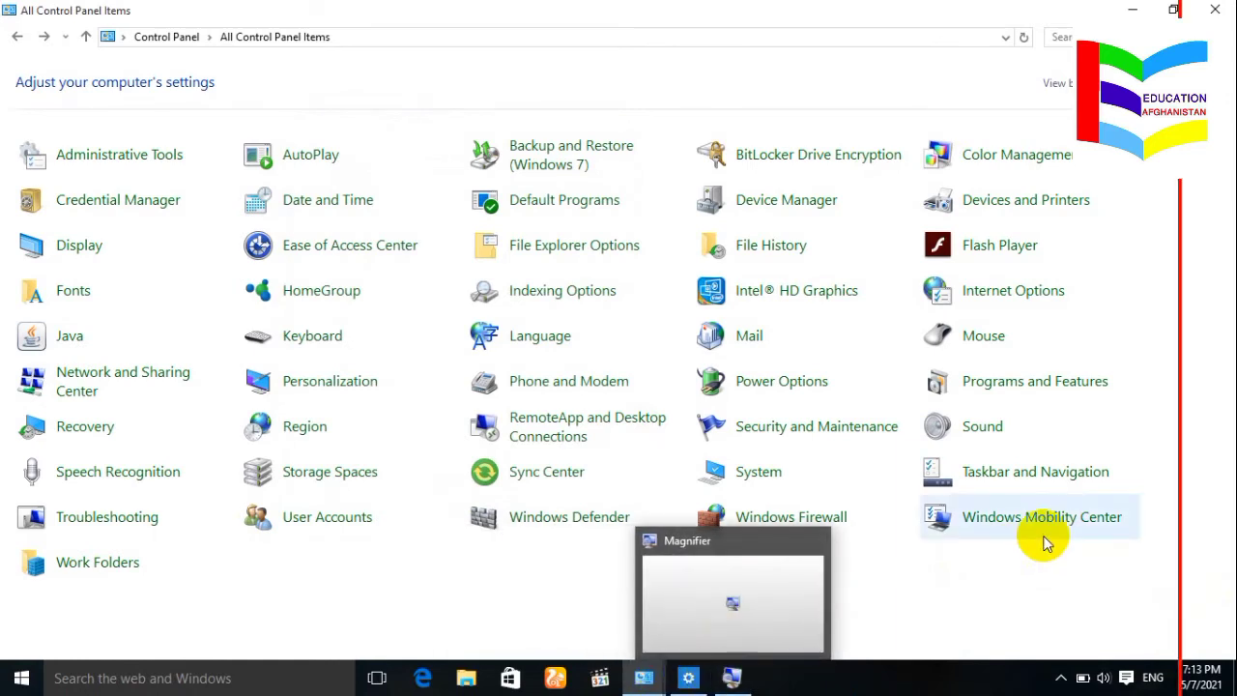
left_click(1005, 481)
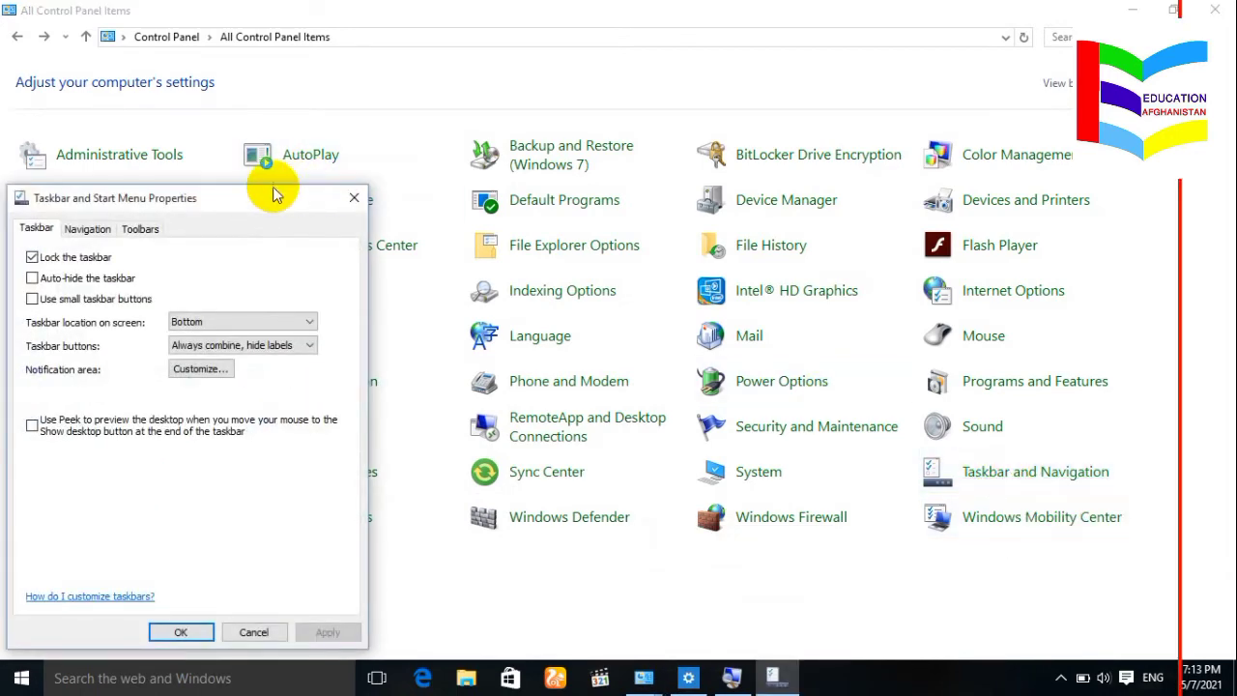
left_click_drag(265, 194, 392, 136)
left_click_drag(508, 95, 571, 61)
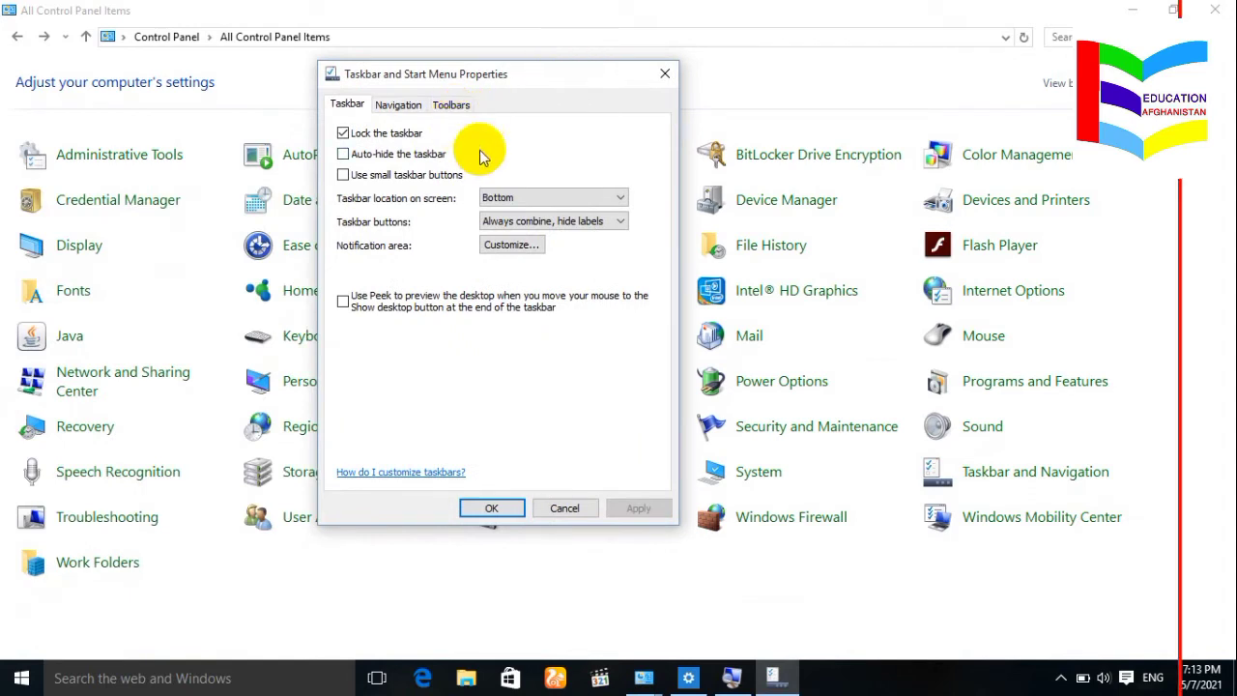
Step: Turn off replacing Command Prompt with Windows PowerShell in the navigation settings and return to the taskbar settings
left_click(401, 103)
left_click(352, 106)
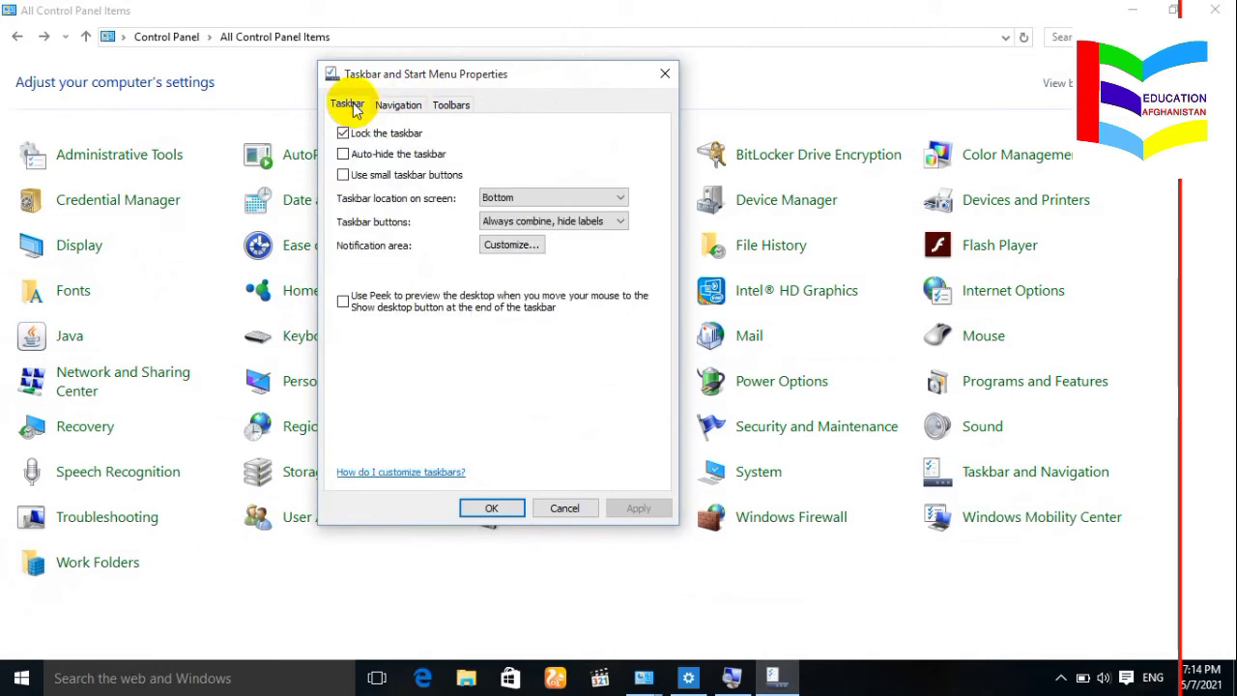
left_click(391, 106)
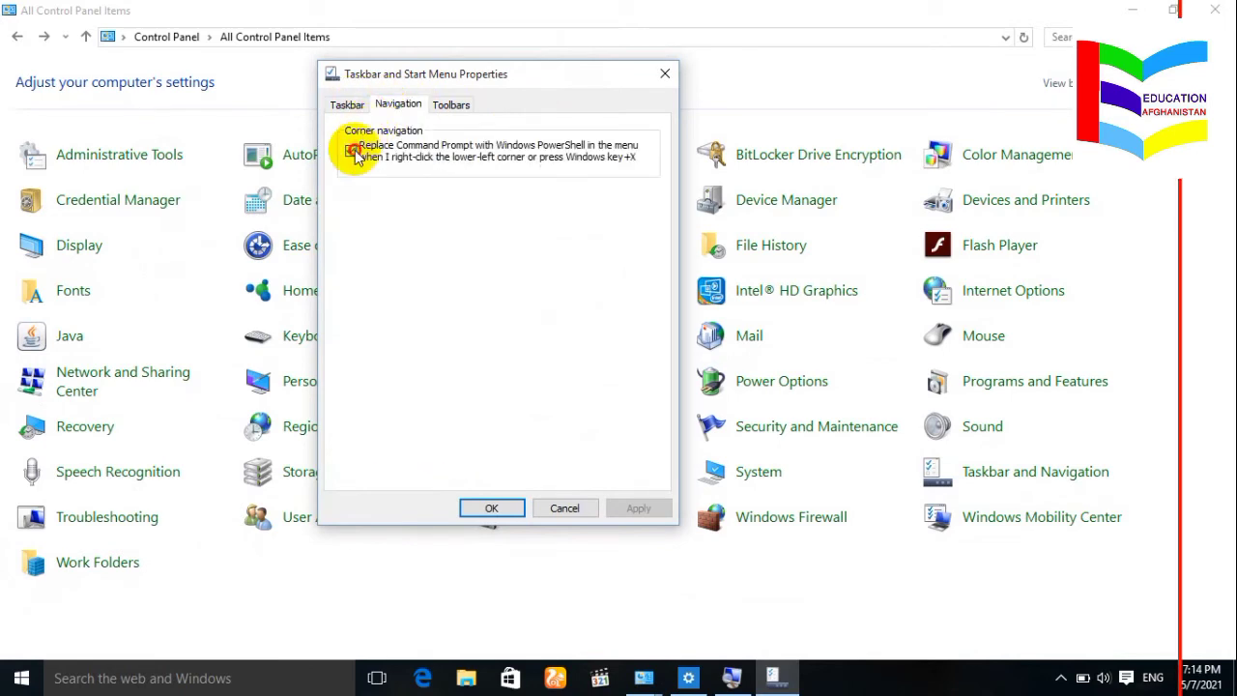
left_click(353, 152)
left_click(348, 105)
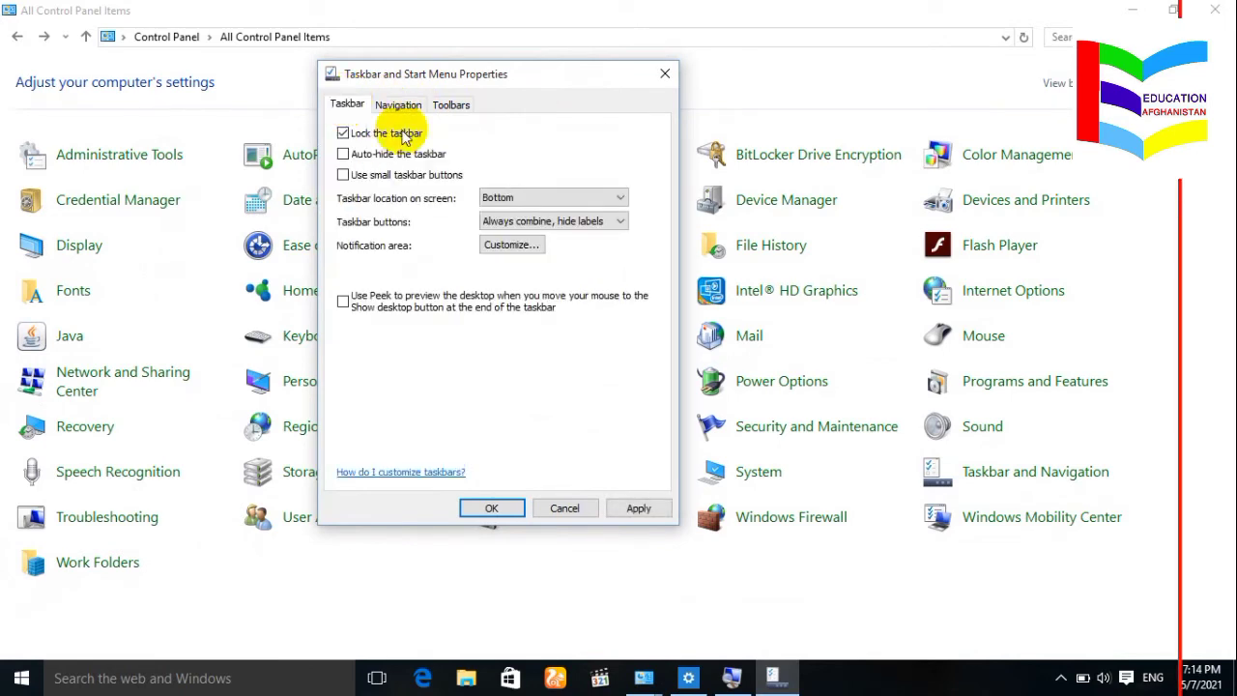
Step: Set Taskbar buttons to Combine when taskbar is full, apply it, and check the open windows on the taskbar
left_click(533, 225)
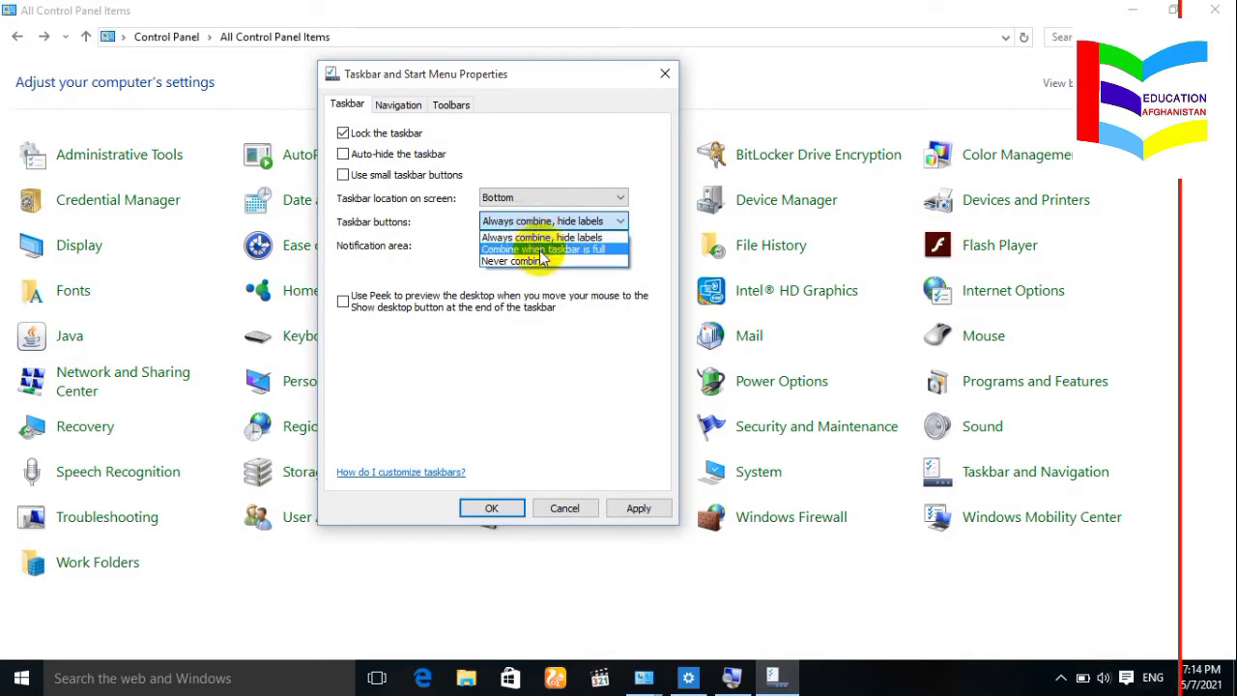
left_click(542, 251)
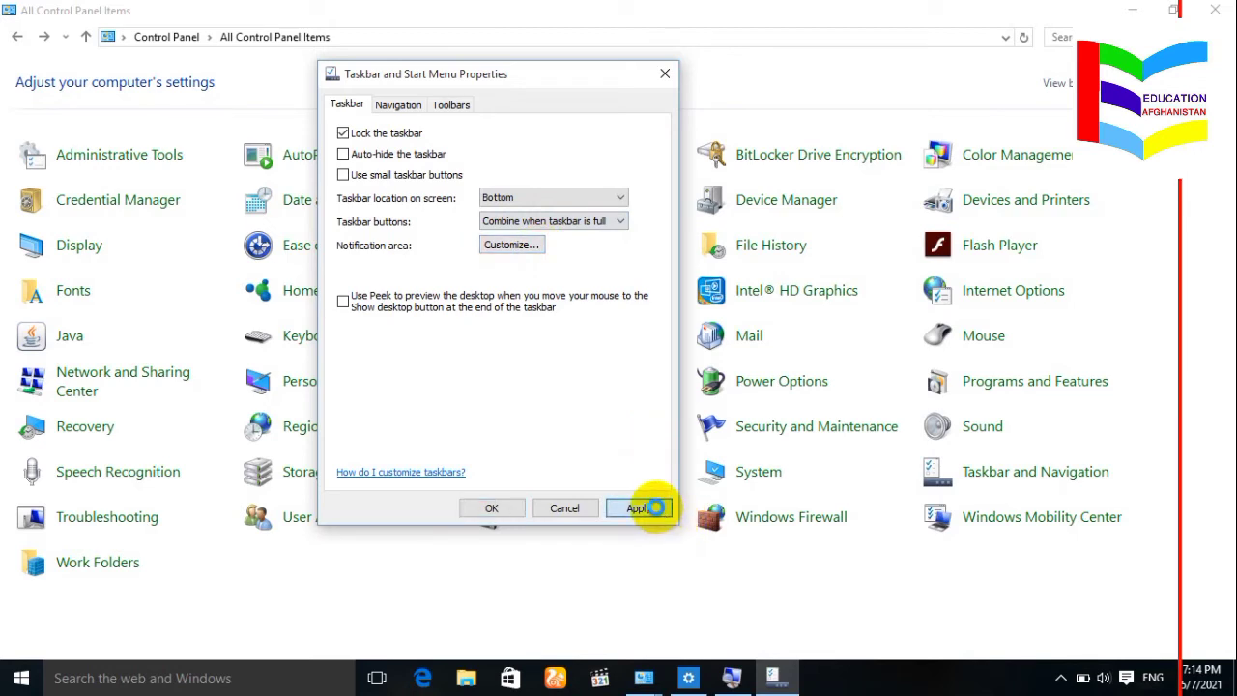
left_click(656, 507)
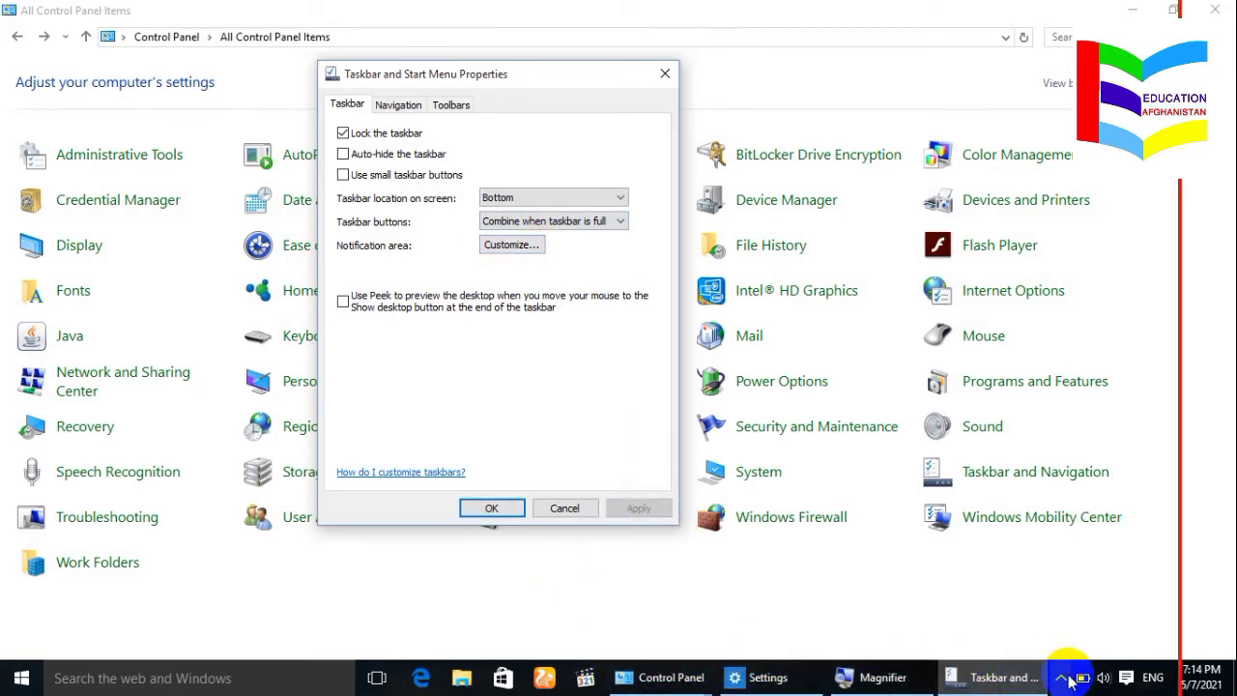
left_click(653, 678)
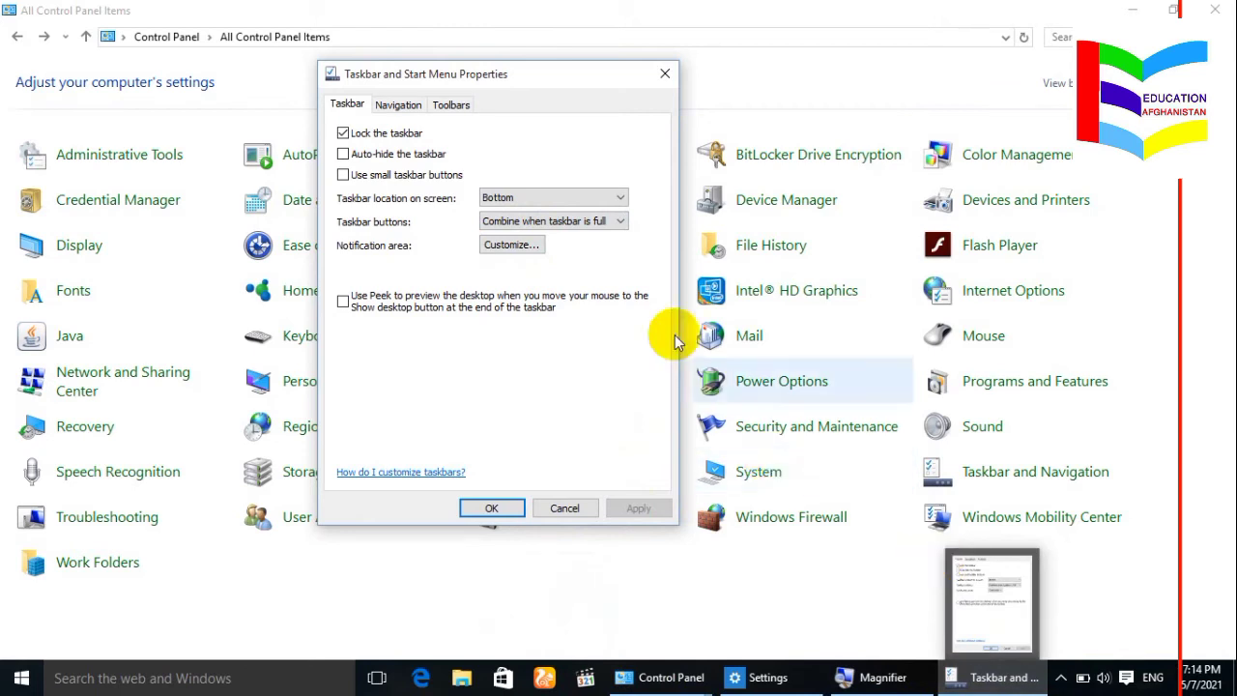
Step: Change Taskbar buttons to Never combine and apply it
left_click(577, 222)
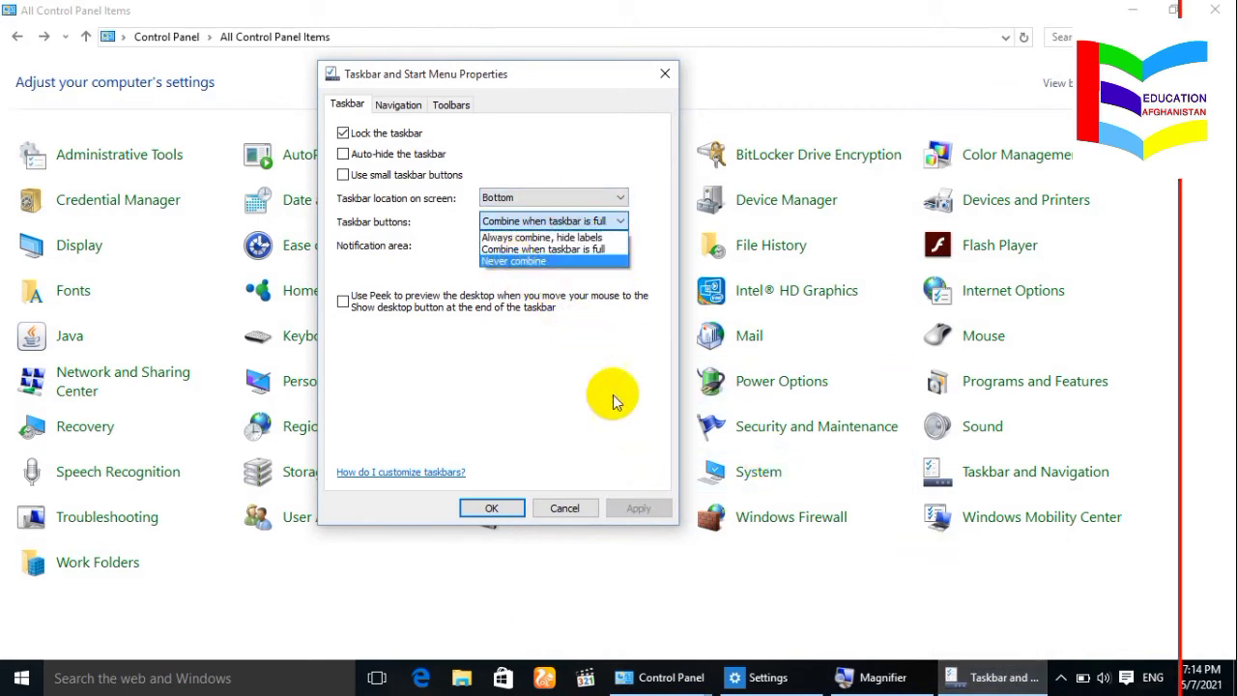
left_click(511, 265)
left_click(646, 506)
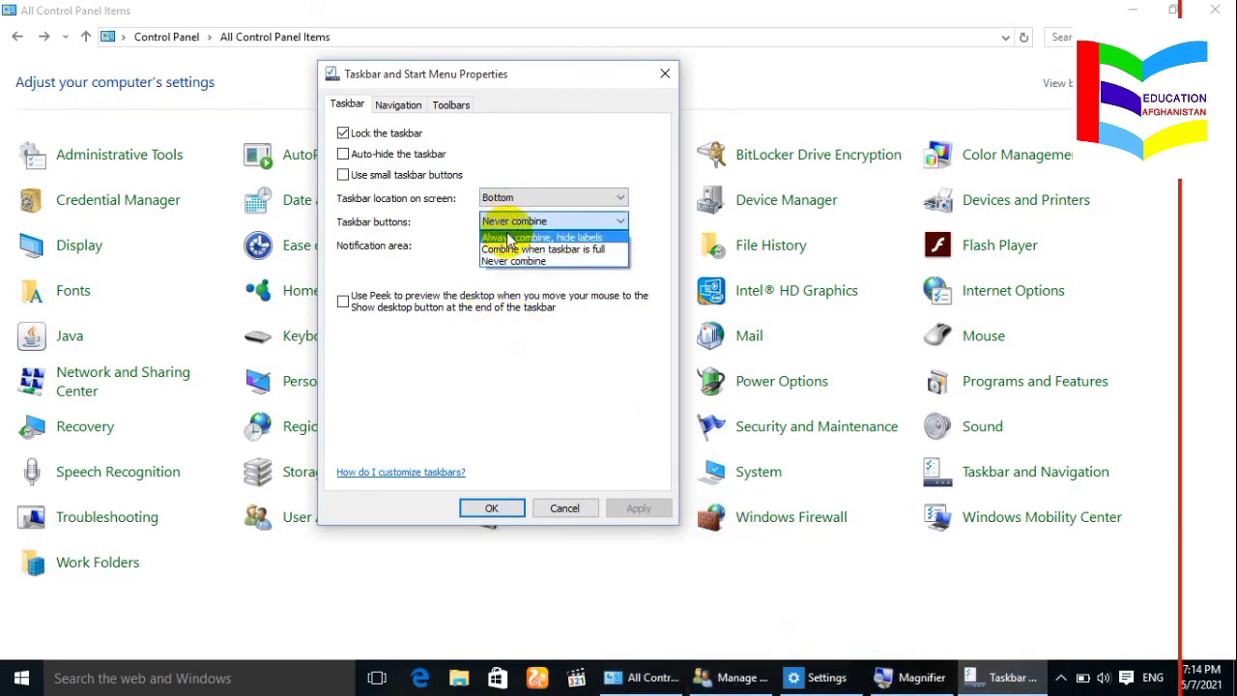
Step: Set Taskbar buttons back to Always combine, hide labels and apply it
left_click(522, 234)
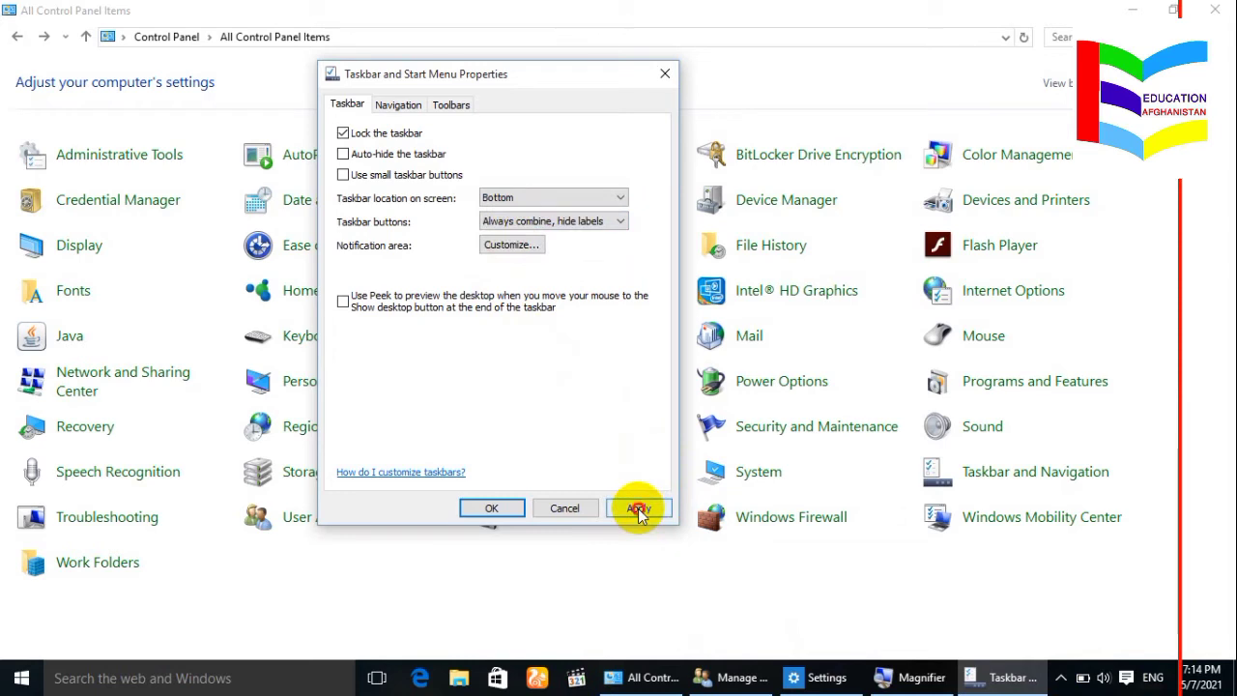
left_click(638, 508)
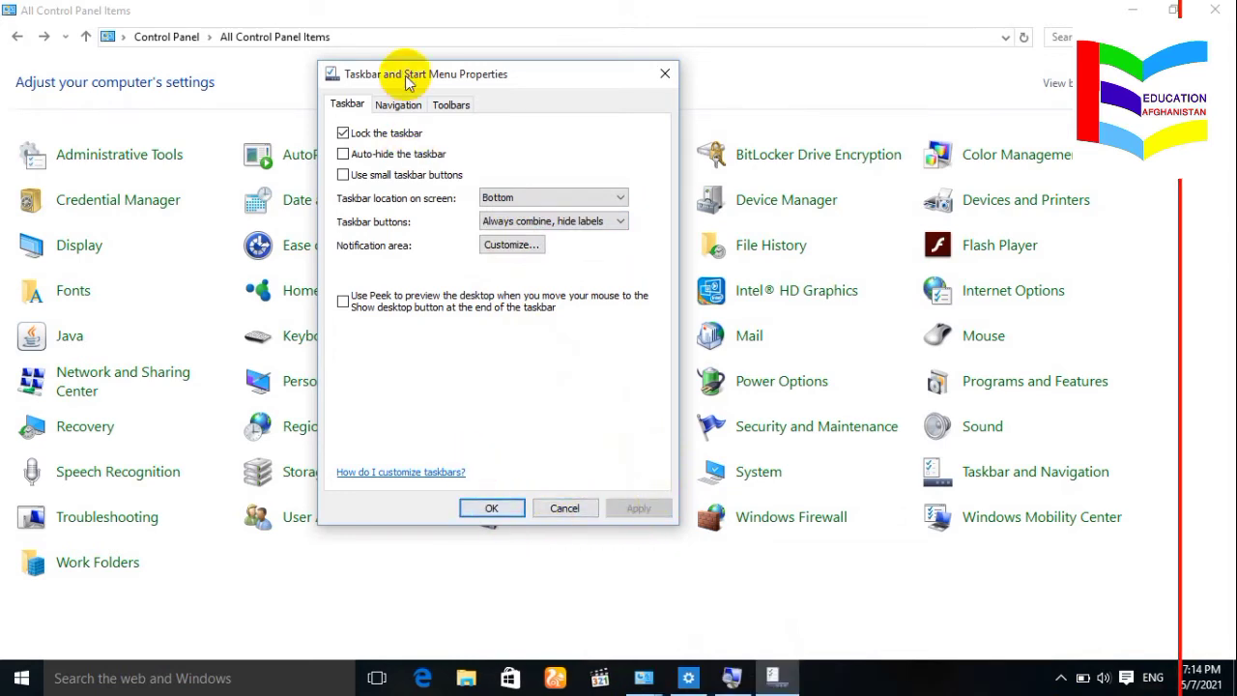
Step: Add the Address toolbar to the taskbar, apply it, and briefly open its drop-down list
left_click(449, 106)
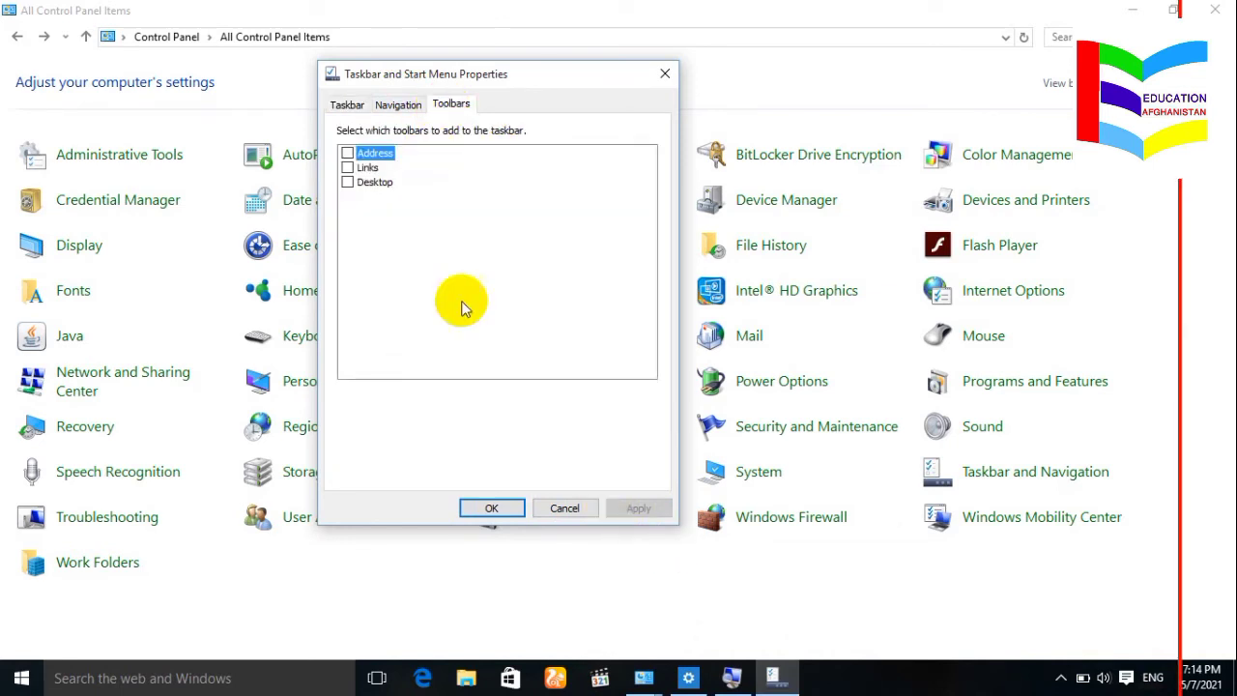
left_click(347, 155)
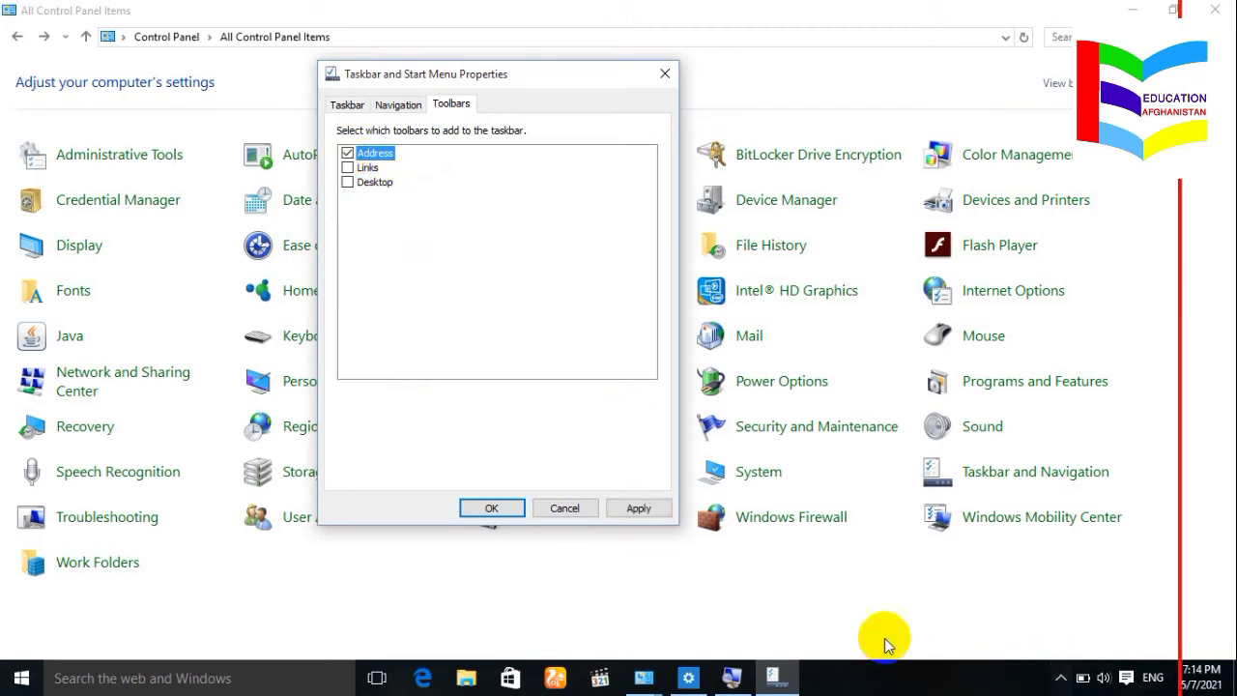
left_click(621, 511)
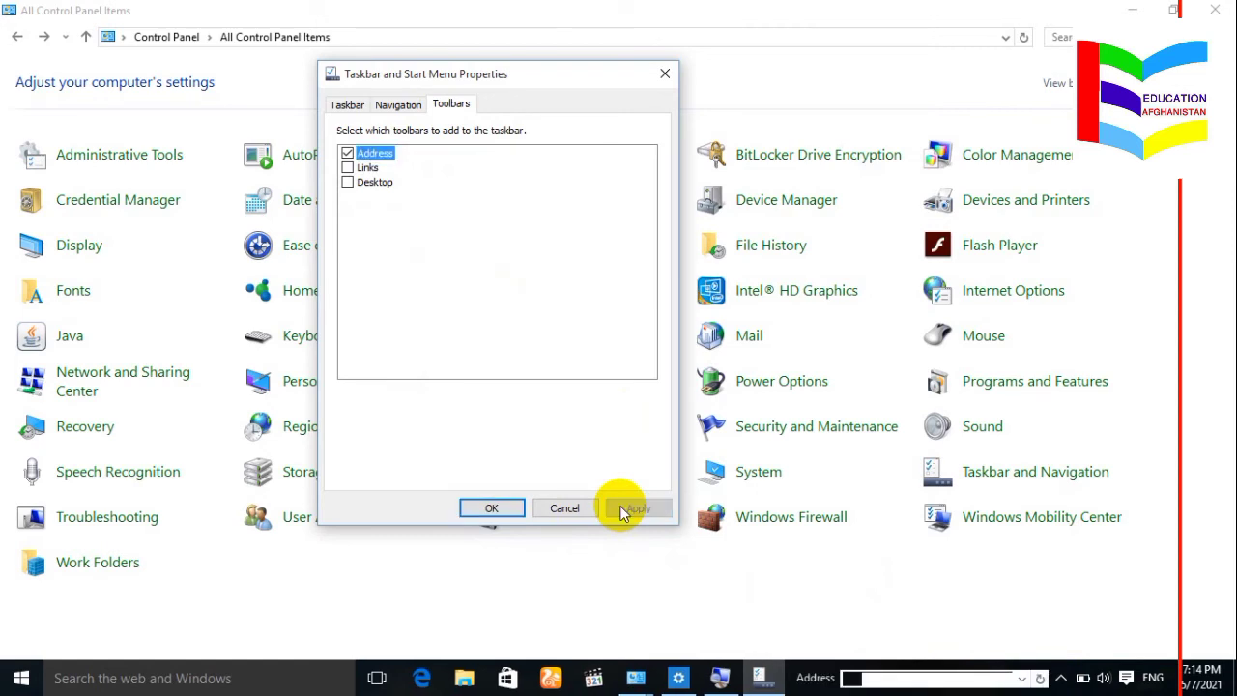
left_click(1023, 679)
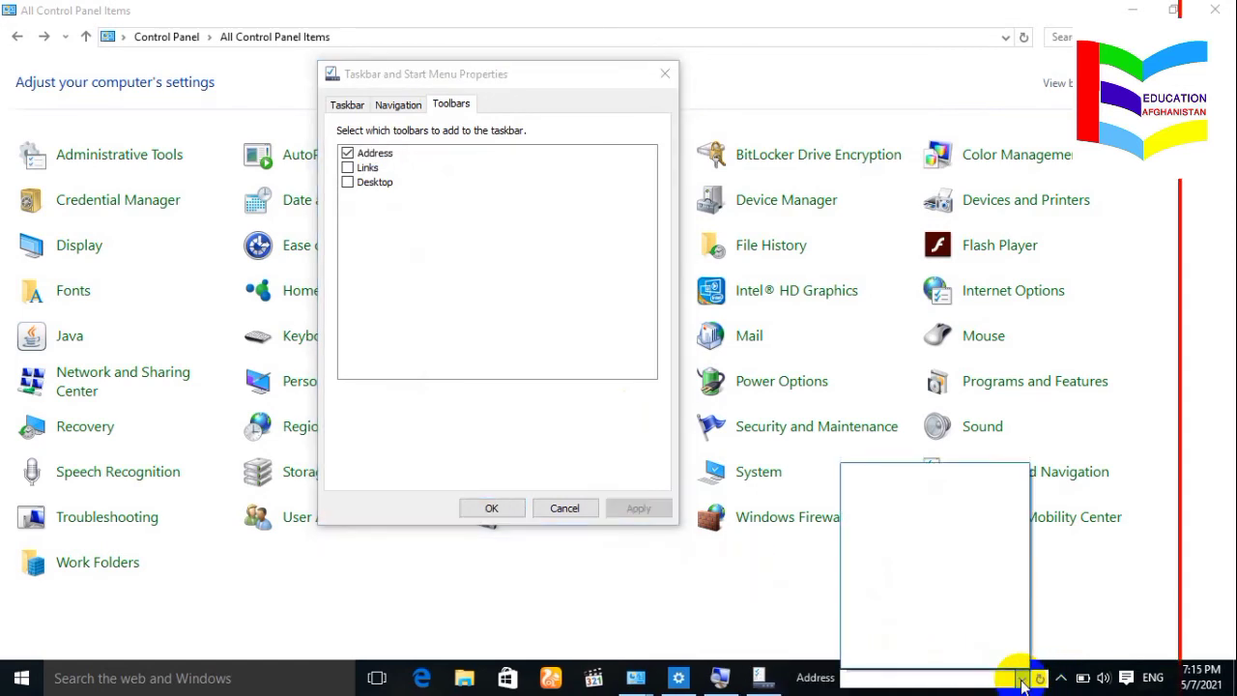
left_click(1023, 680)
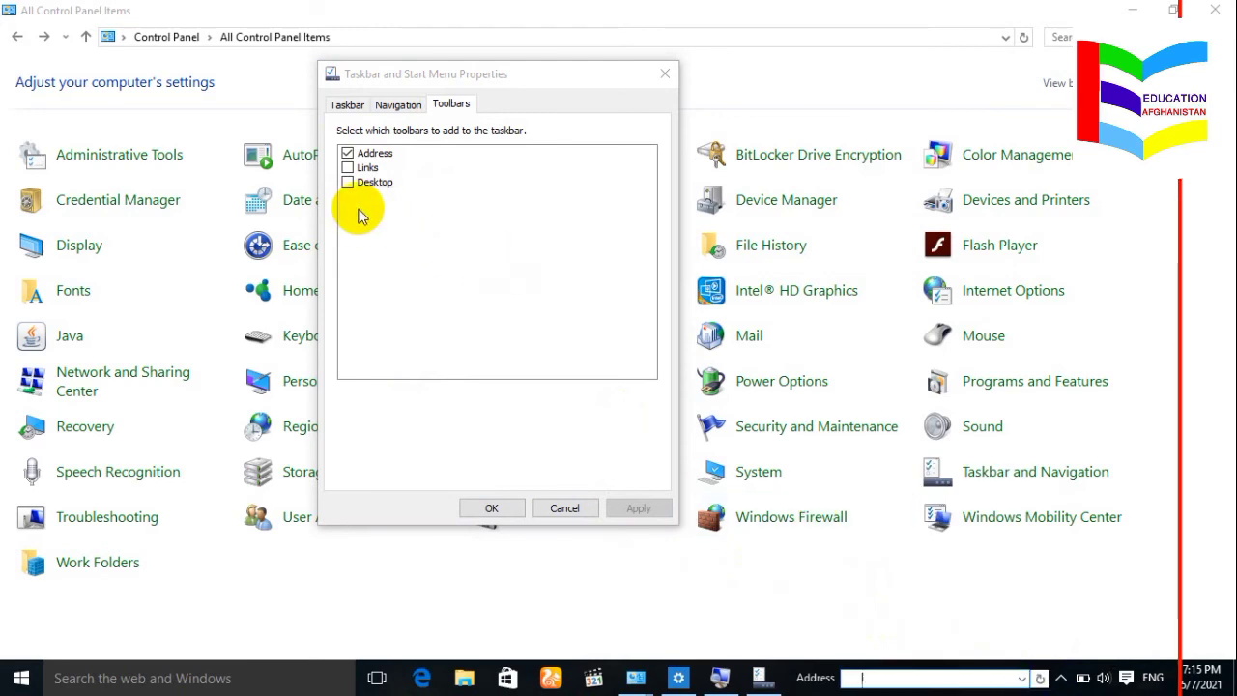
Step: Add the Links toolbar to the taskbar, apply it, and briefly view the hidden notification icons
left_click(348, 169)
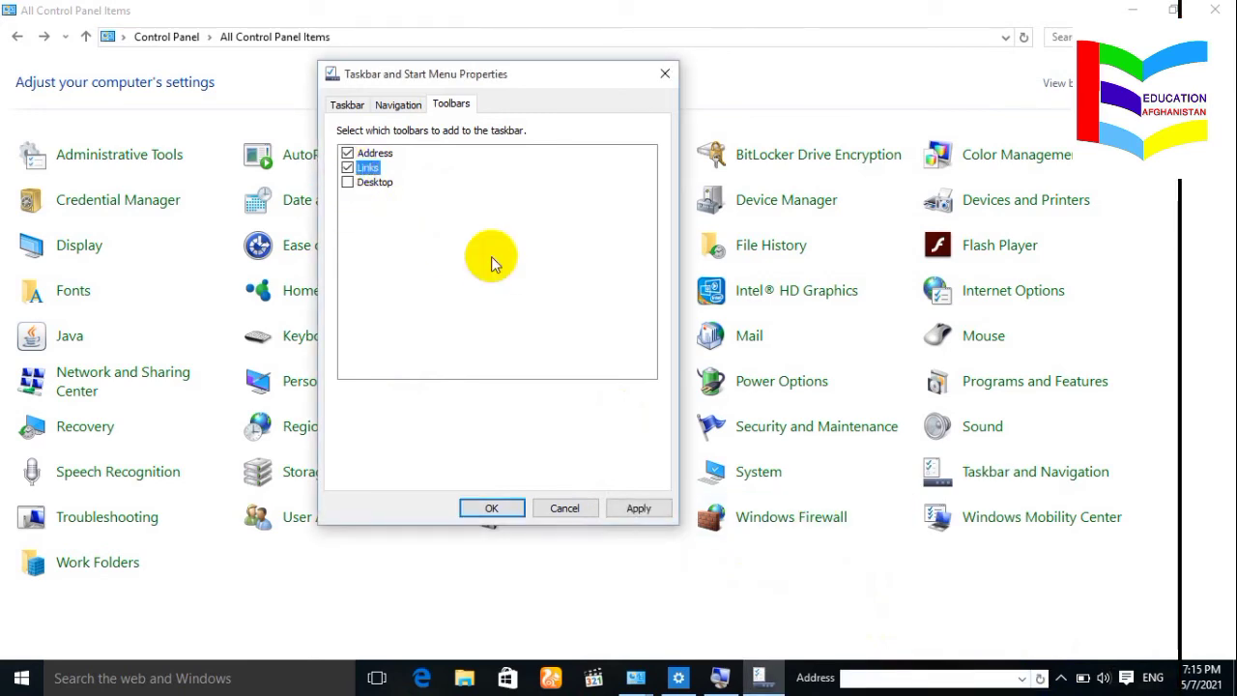
left_click(642, 508)
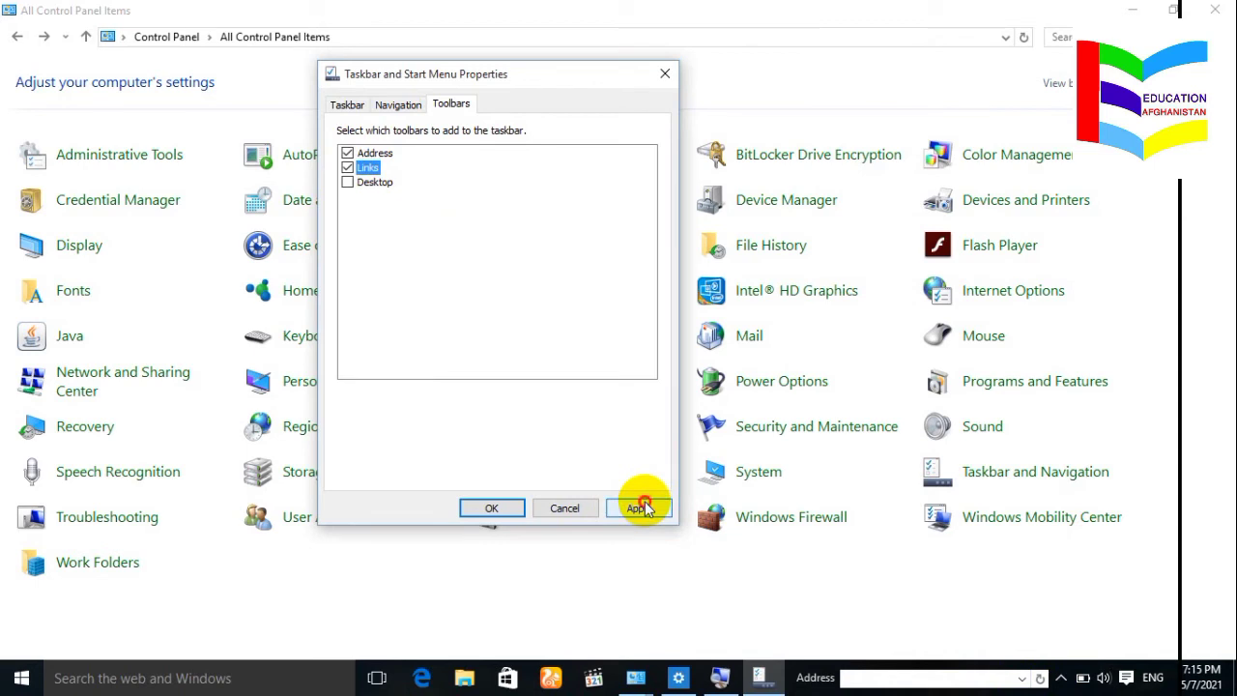
left_click(1061, 678)
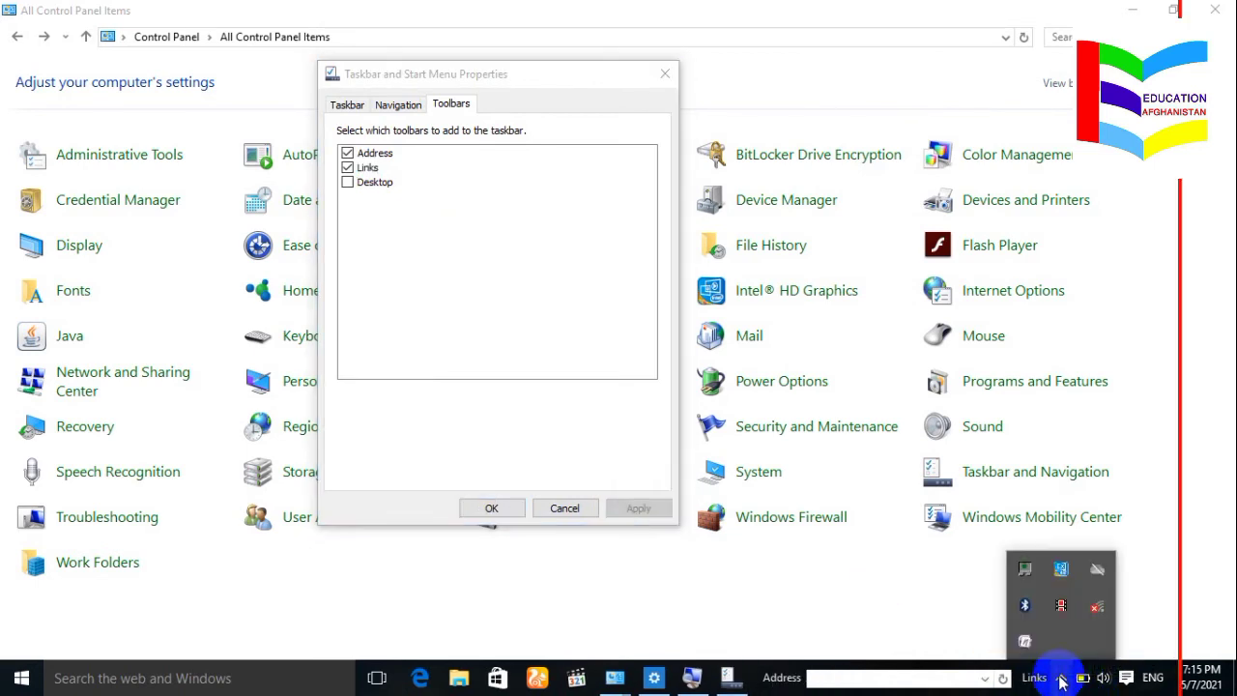
left_click(1061, 678)
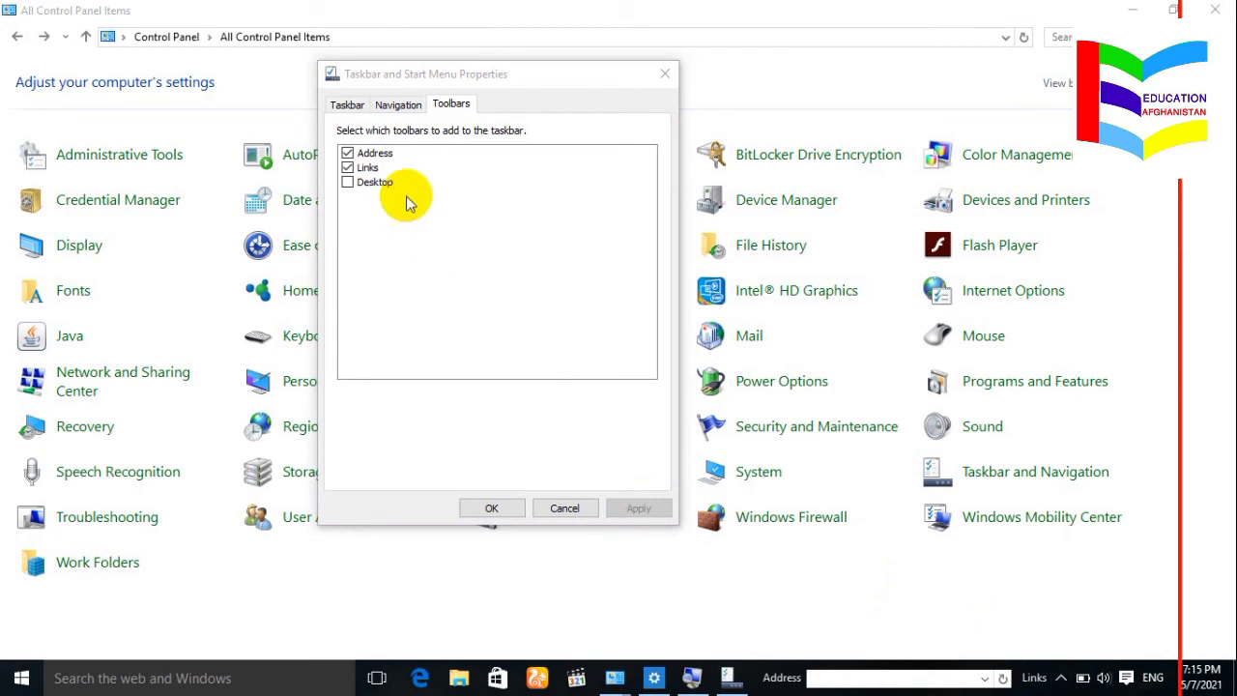
Step: Remove the Address toolbar from the taskbar and apply the change
left_click(348, 154)
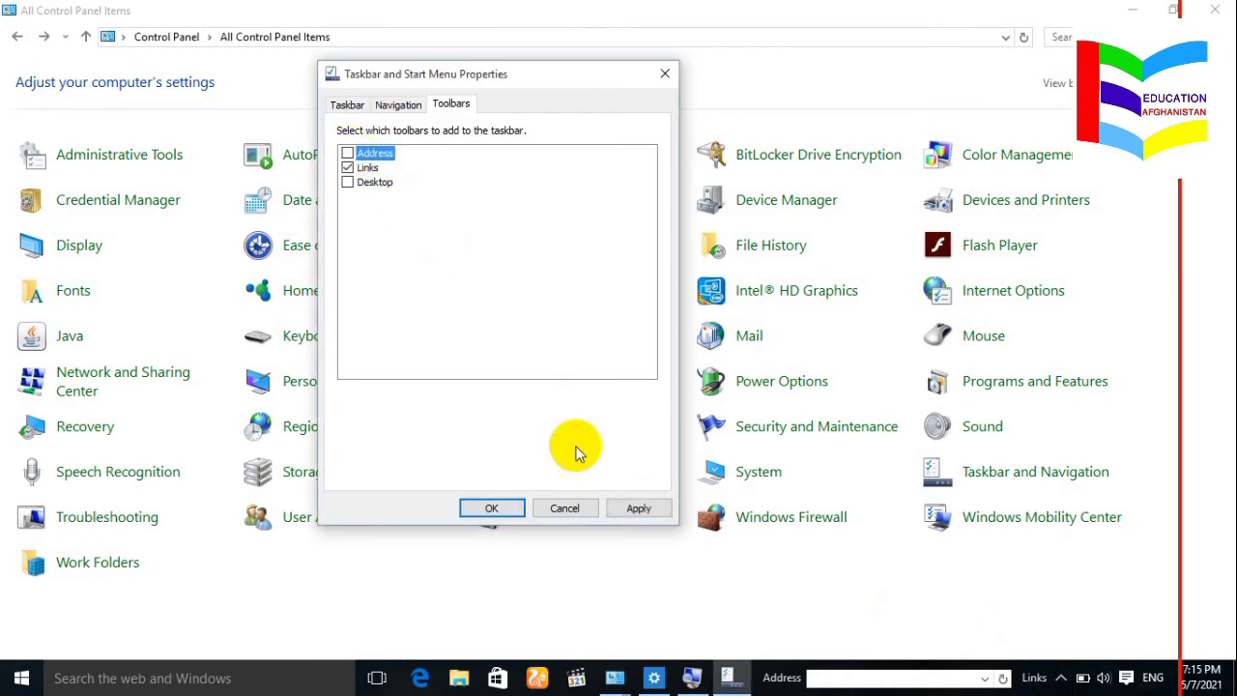
left_click(637, 510)
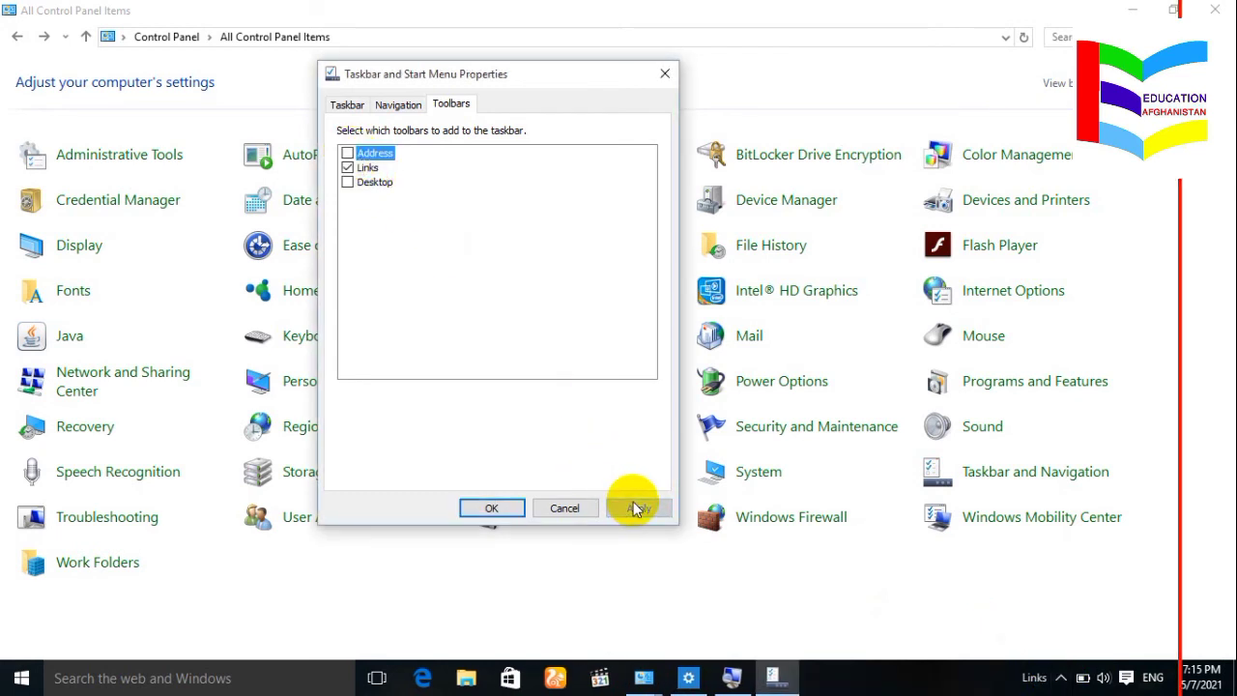
left_click(1053, 680)
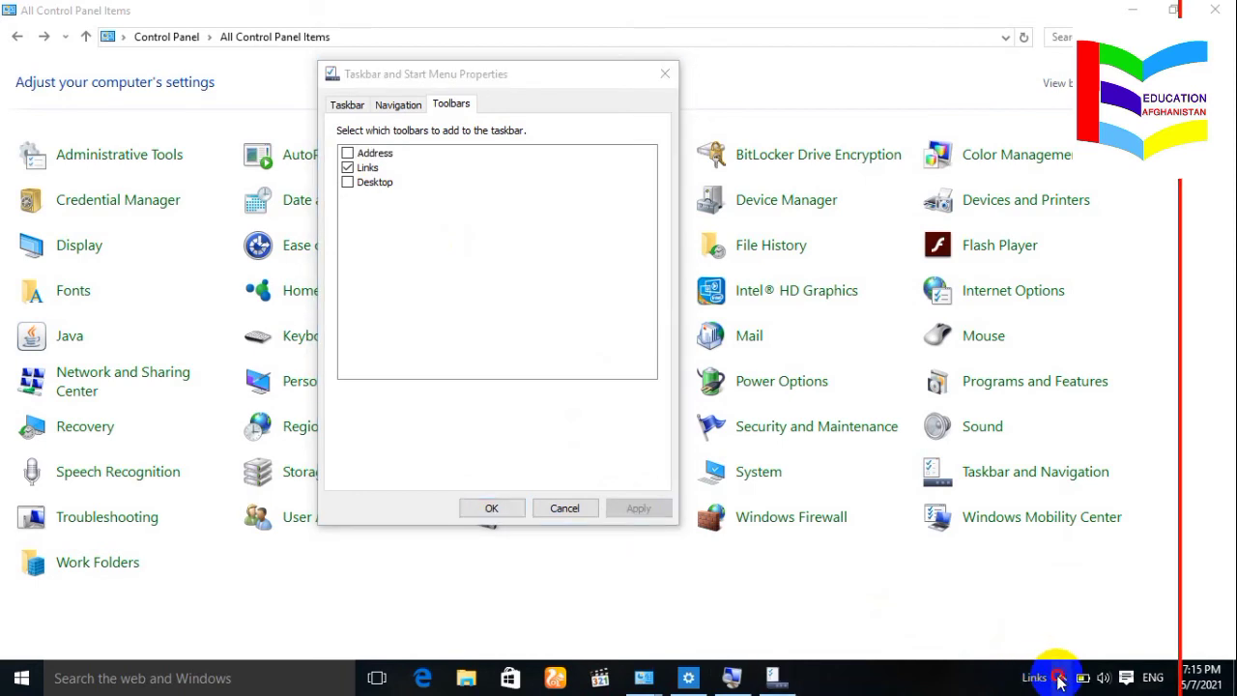
Step: Replace the Links toolbar with the Desktop toolbar on the taskbar, apply the change, and open the Desktop toolbar's overflow list
left_click(1060, 680)
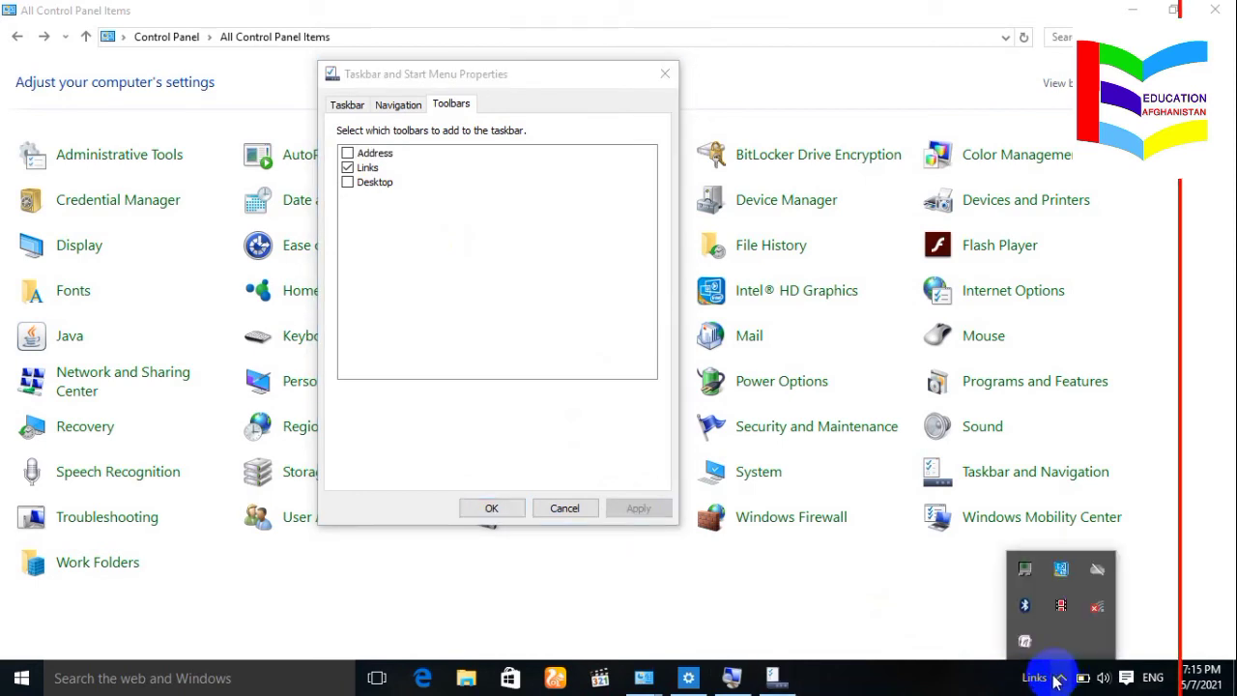
left_click(348, 168)
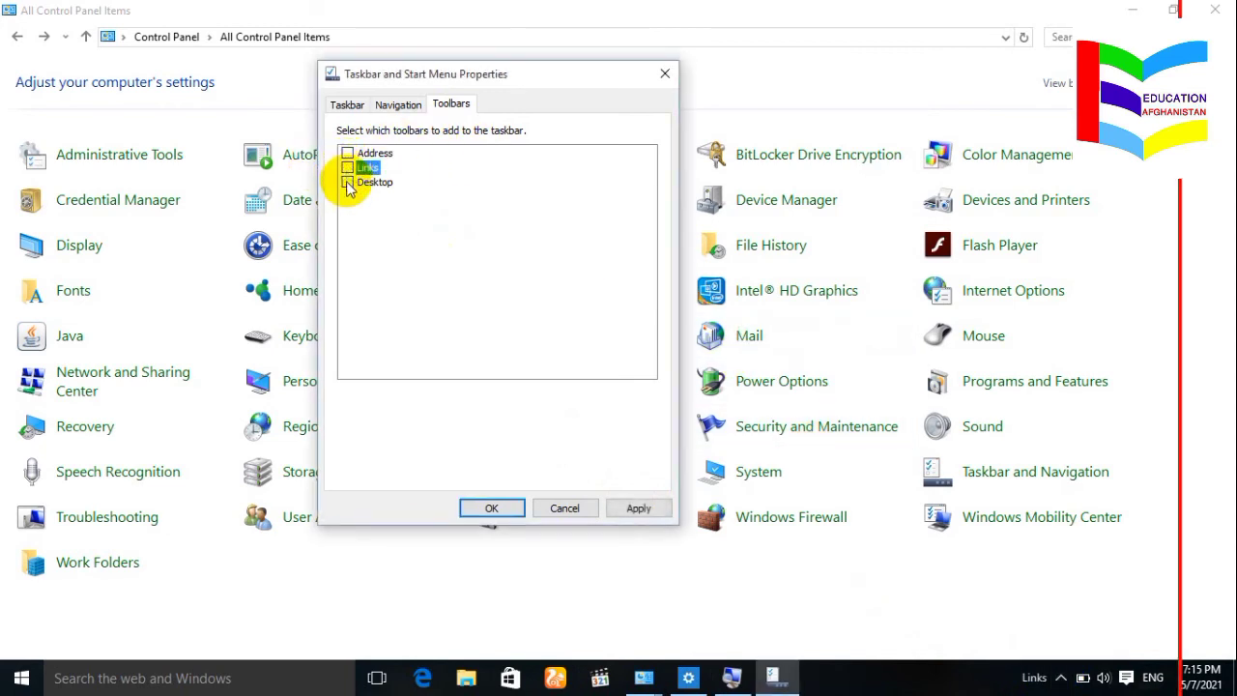
left_click(347, 183)
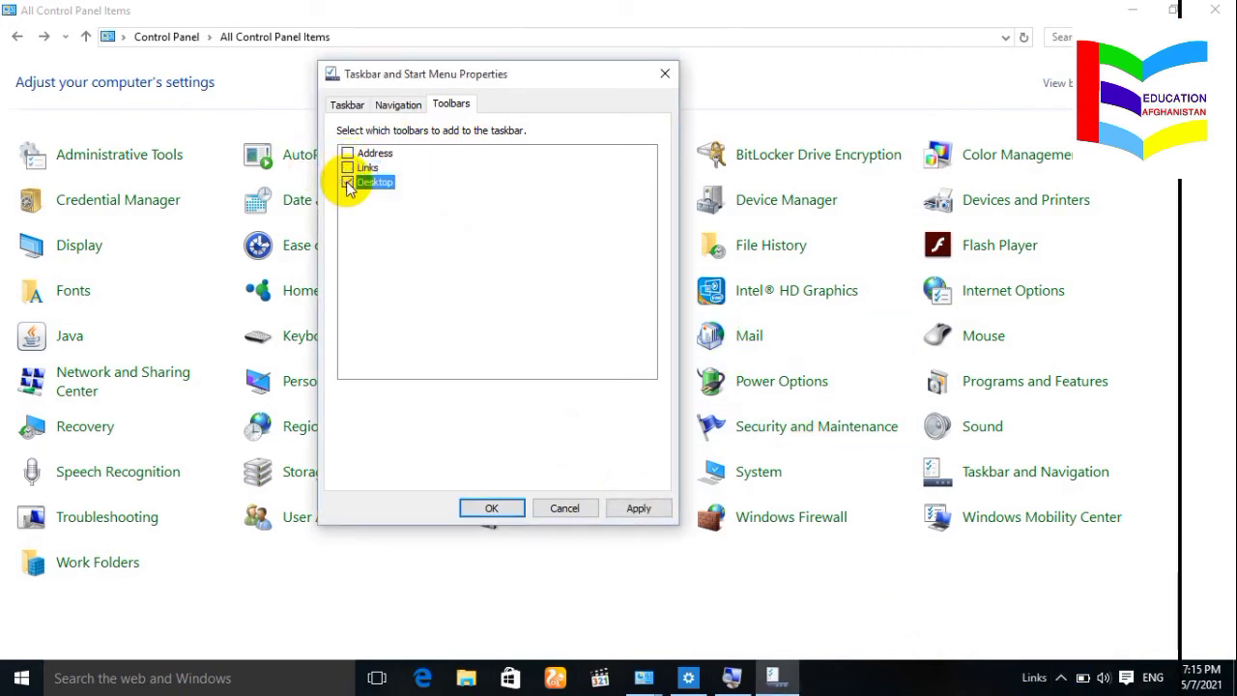
left_click(635, 508)
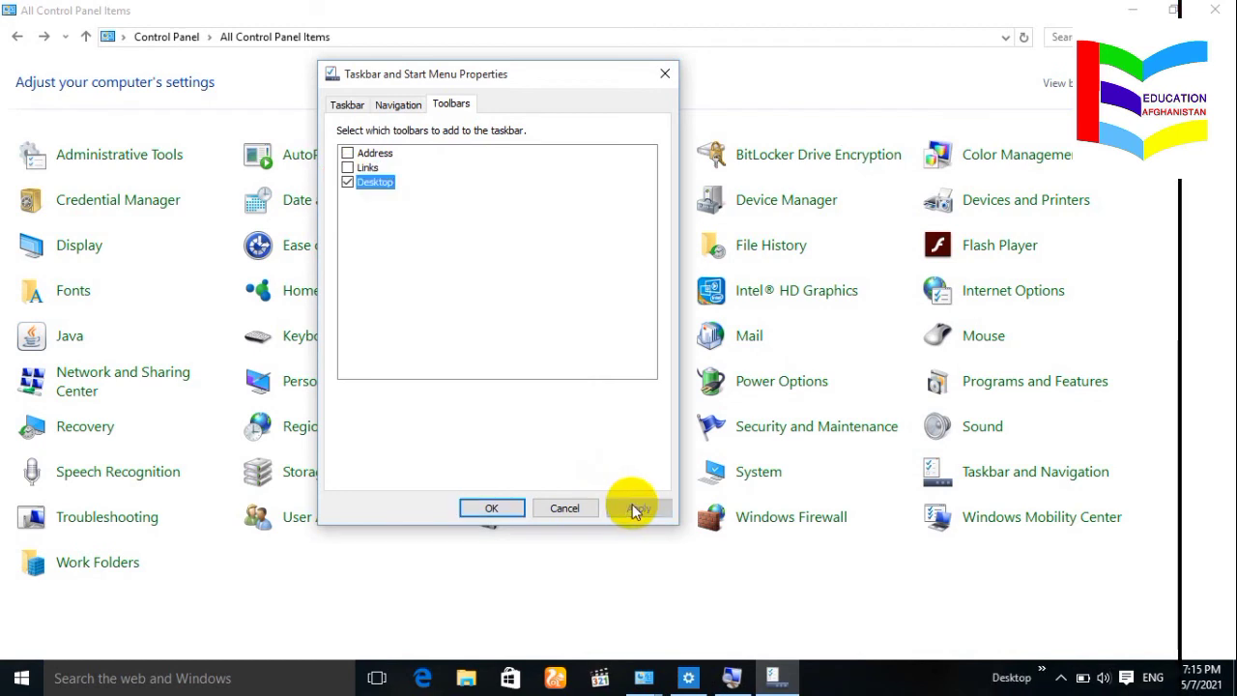
left_click(1037, 670)
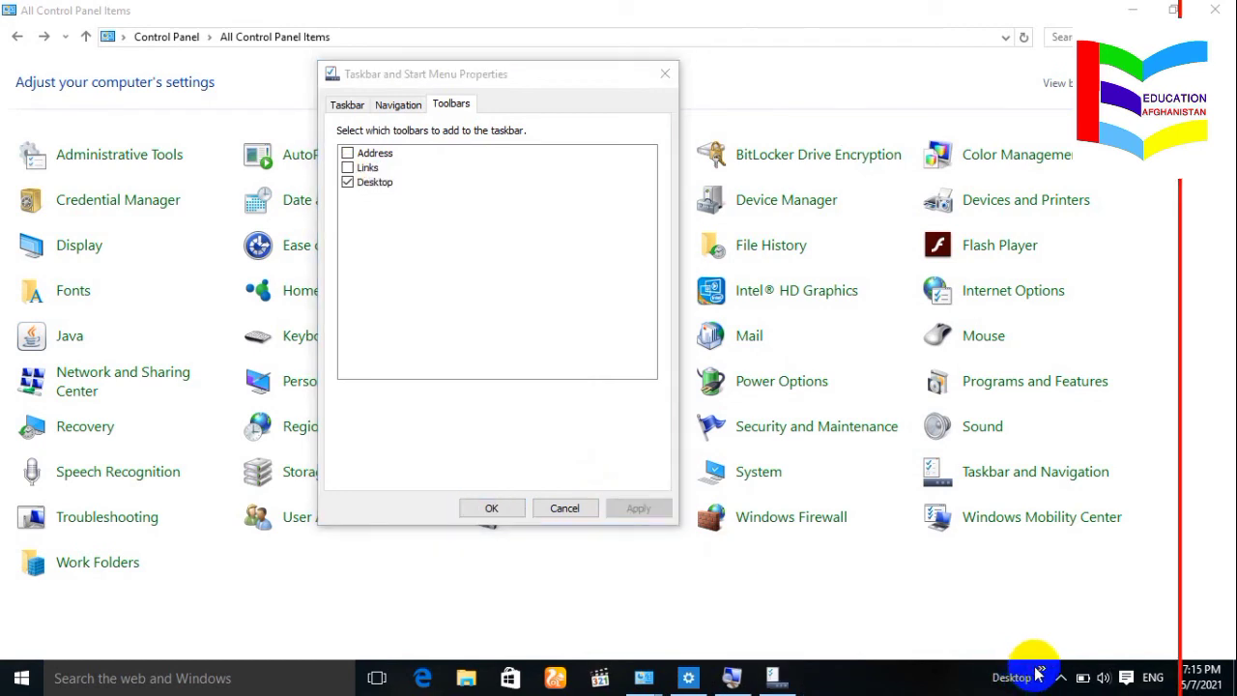
Step: Remove the Desktop toolbar from the taskbar, apply and close the taskbar properties, and show the hidden notification icons
left_click(348, 183)
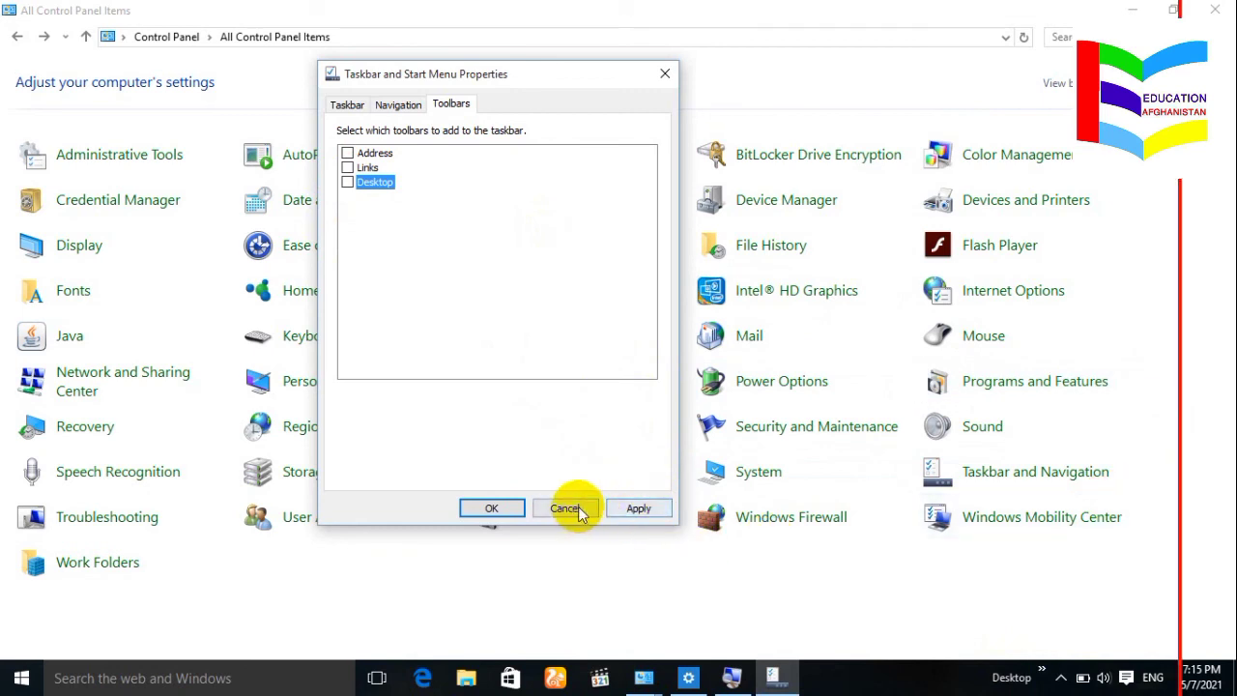
left_click(633, 507)
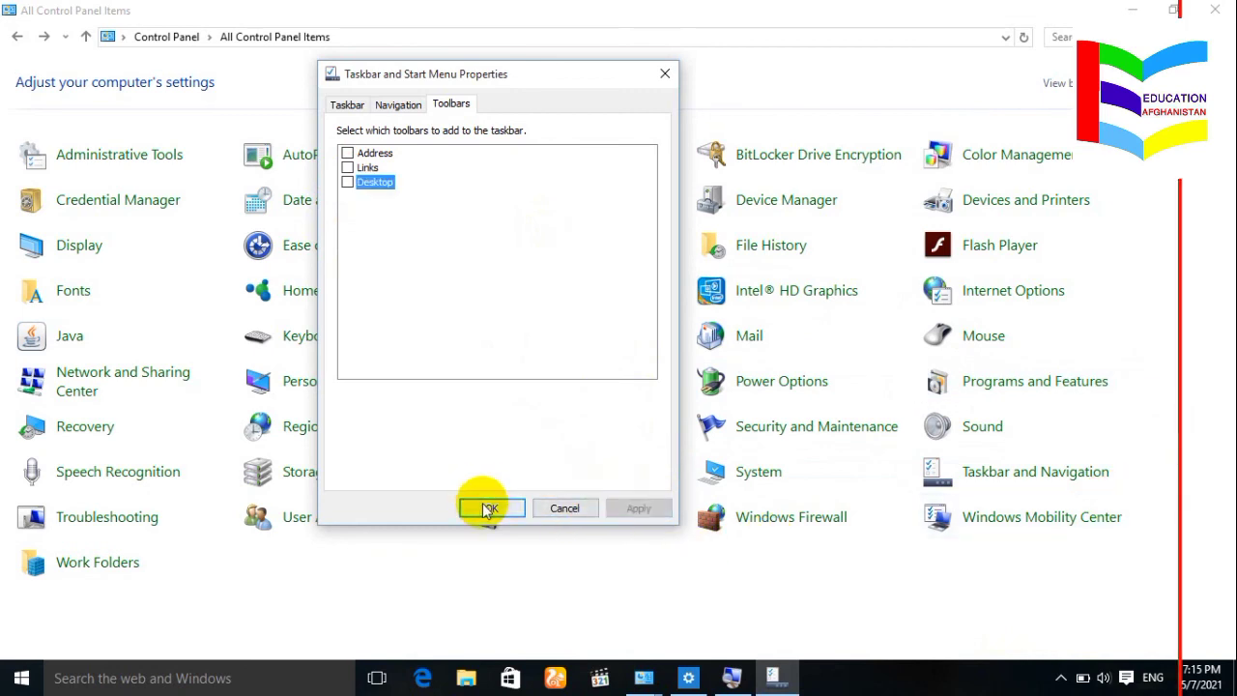
left_click(488, 507)
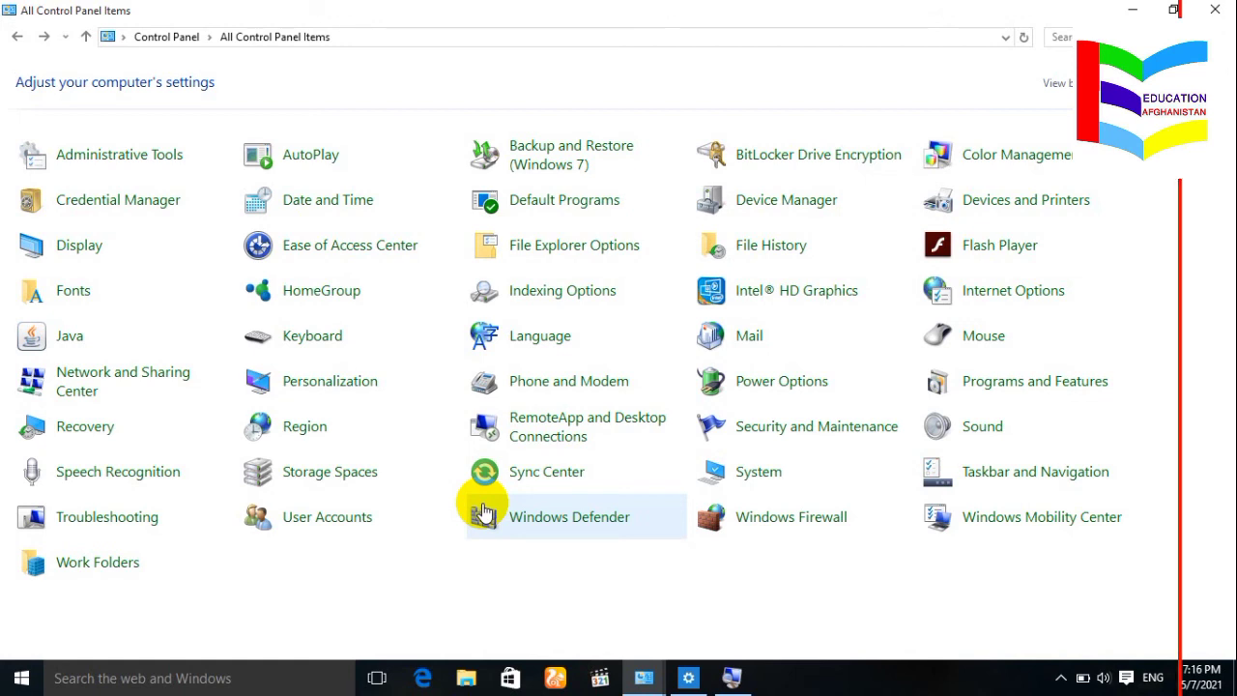
left_click(1059, 677)
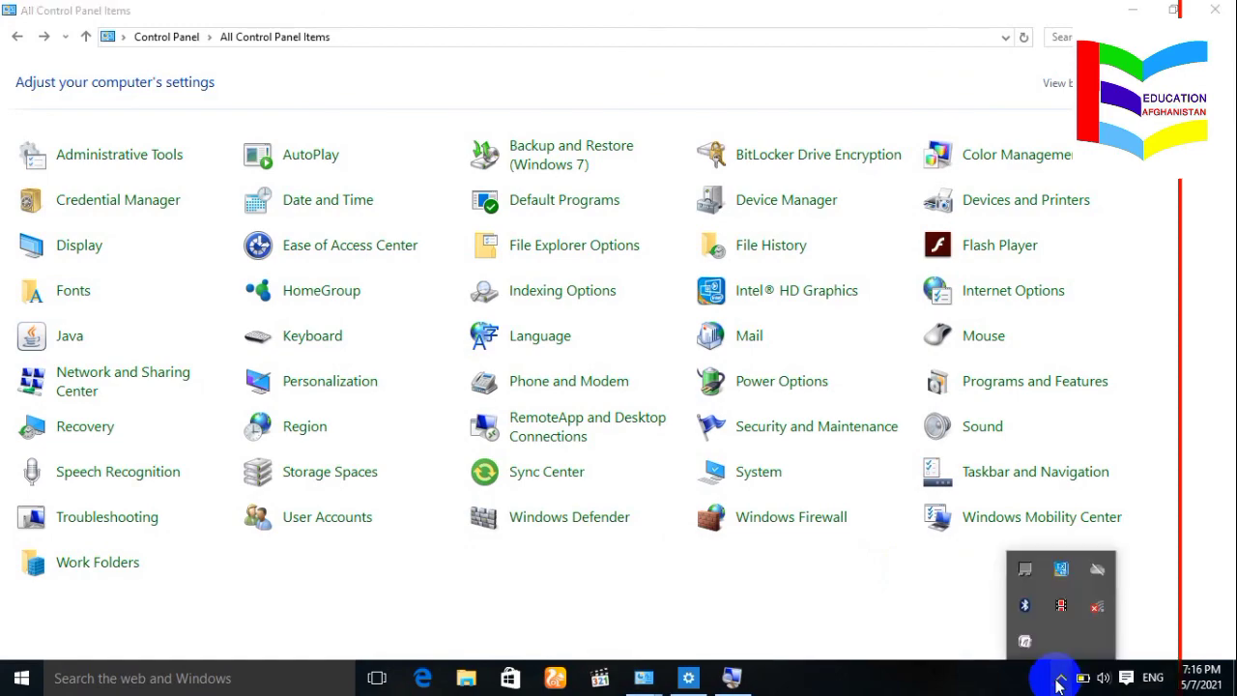